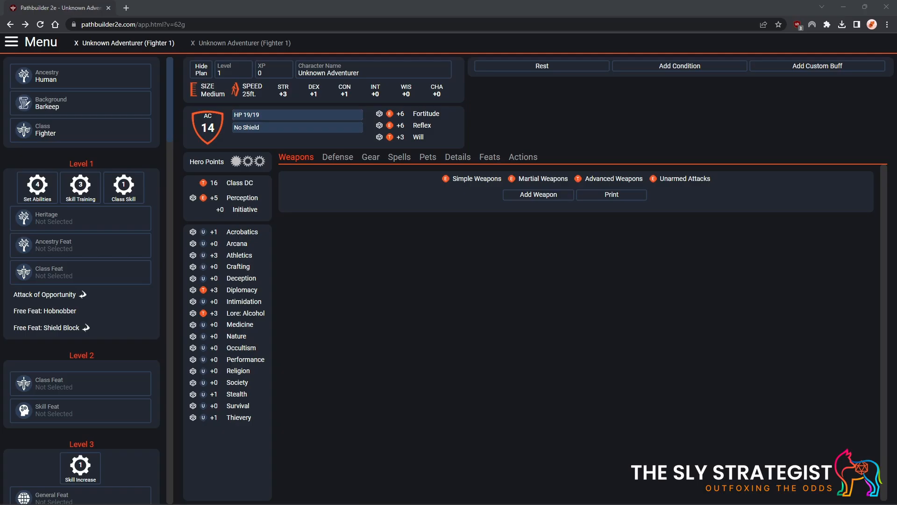
- Name the character Bob and save it to the local Main Folder
{"action": "left_click", "coordinate": [369, 73]}
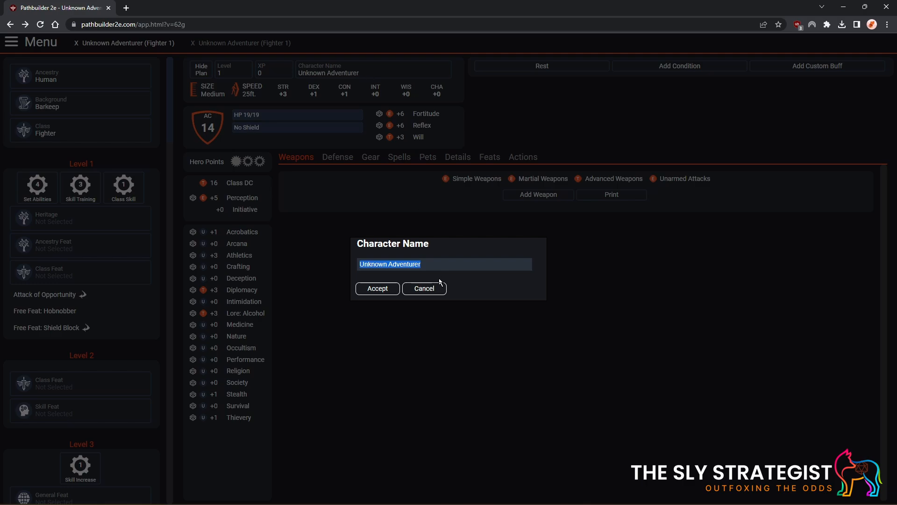
{"action": "type", "text": "Bob"}
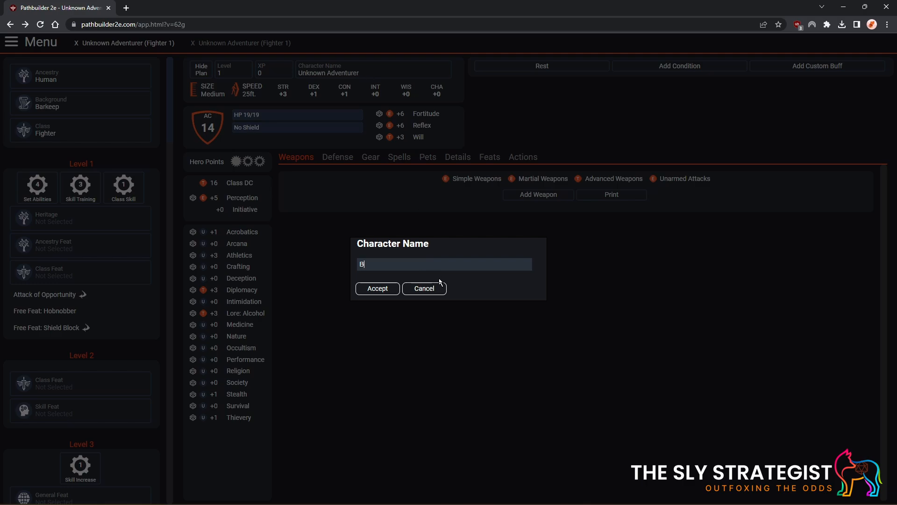
{"action": "left_click", "coordinate": [376, 288]}
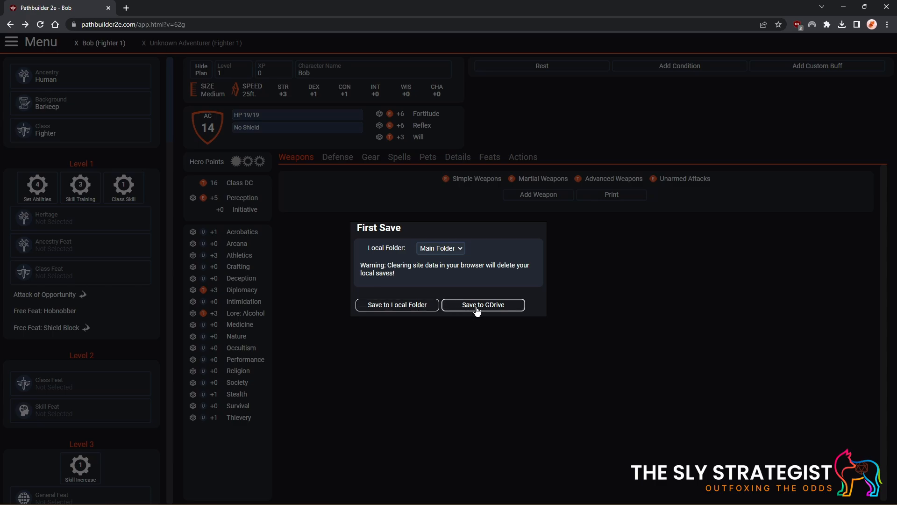
{"action": "left_click", "coordinate": [416, 310]}
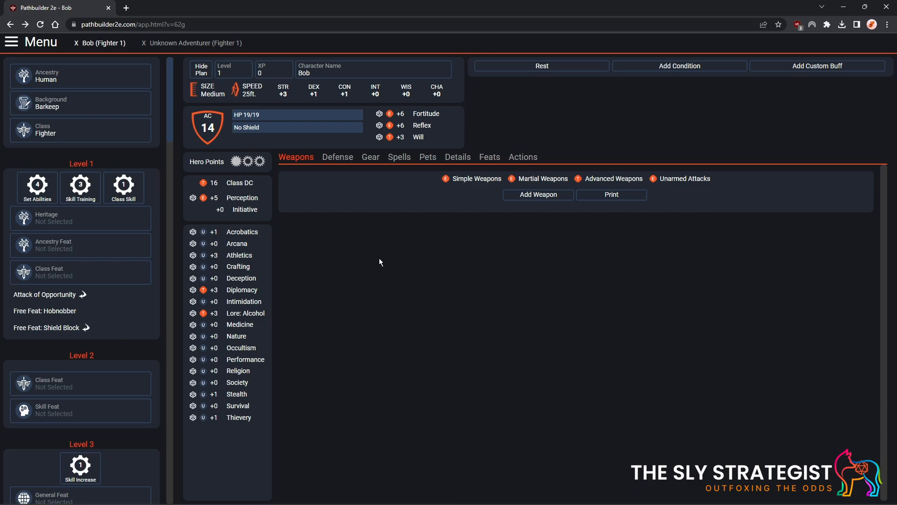
- Look through the ancestries by rarity and set the character's ancestry to Dwarf from the common ones
{"action": "left_click", "coordinate": [76, 87]}
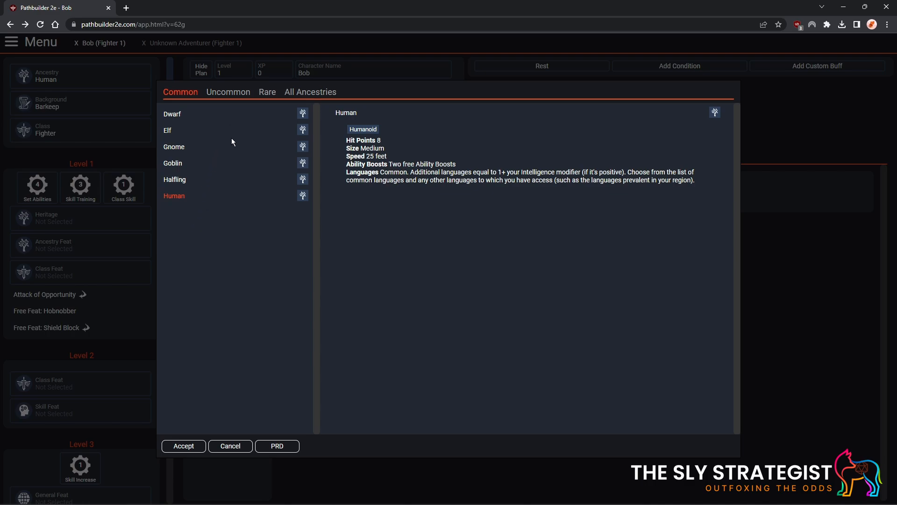
{"action": "left_click", "coordinate": [225, 95]}
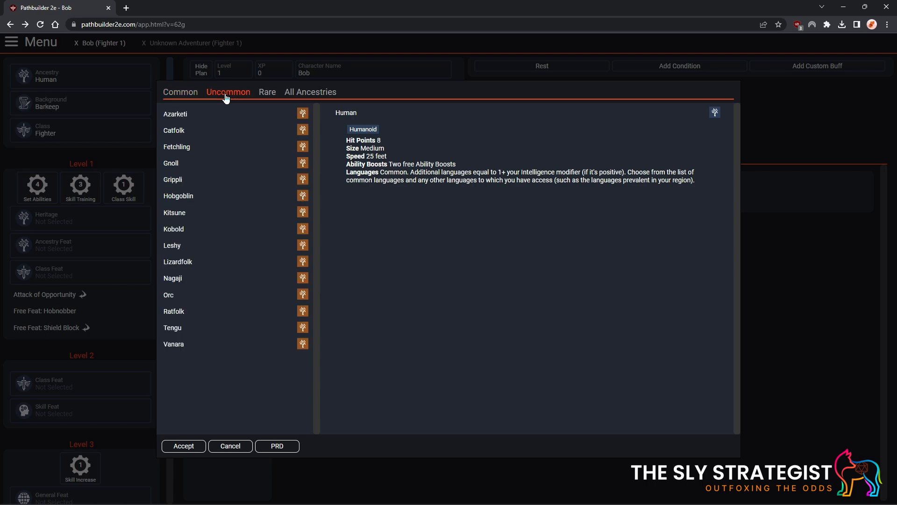
{"action": "left_click", "coordinate": [268, 94]}
{"action": "left_click", "coordinate": [319, 97]}
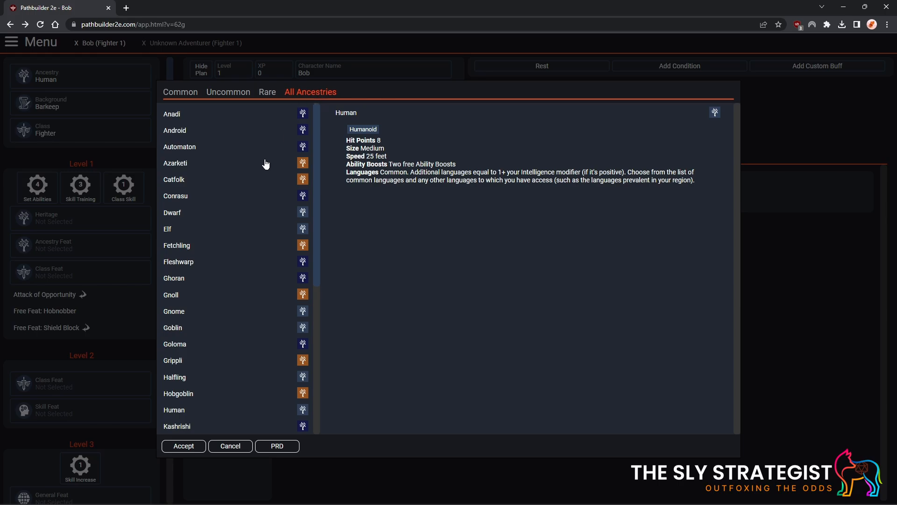
{"action": "scroll", "coordinate": [219, 268], "scroll_direction": "down", "scroll_amount": 6}
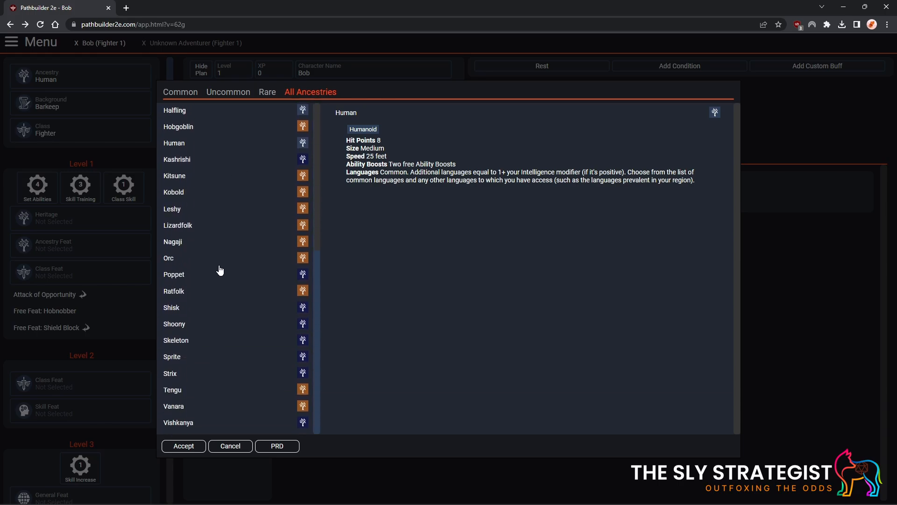
{"action": "scroll", "coordinate": [219, 270], "scroll_direction": "up", "scroll_amount": 6}
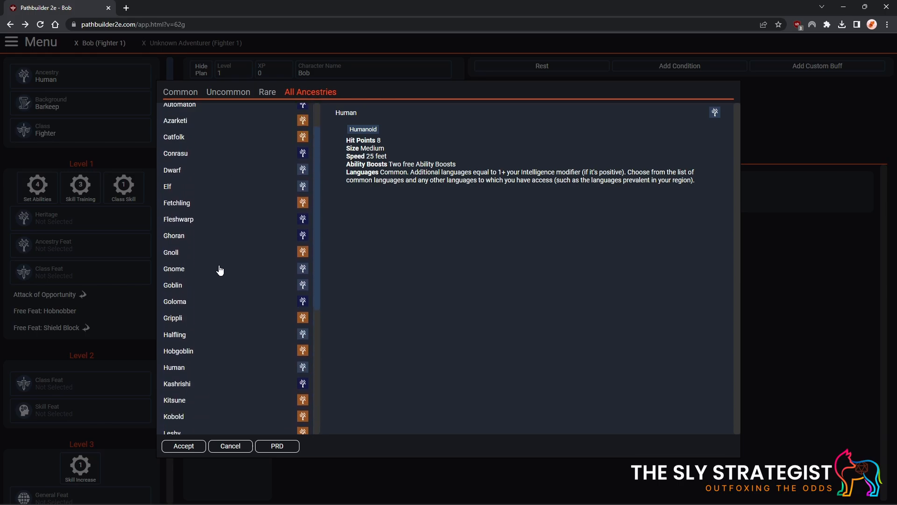
{"action": "left_click", "coordinate": [186, 97]}
{"action": "left_click", "coordinate": [177, 115]}
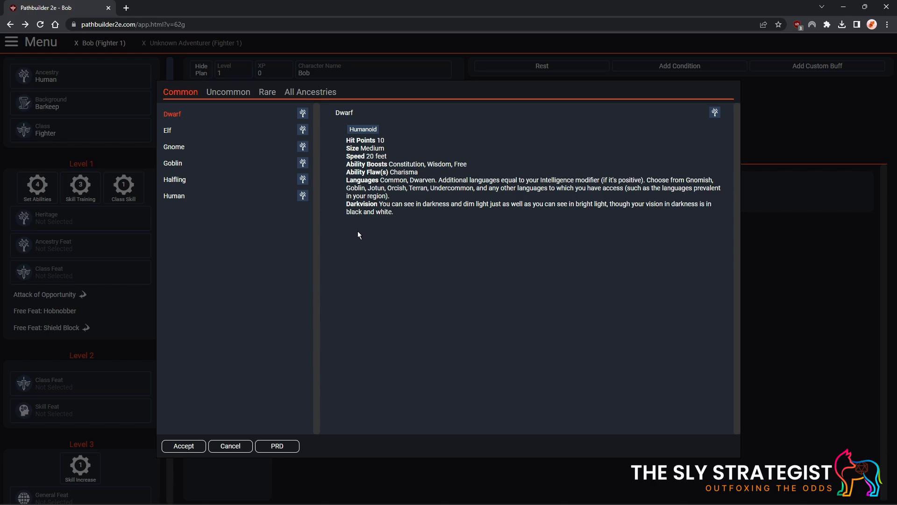
{"action": "left_click", "coordinate": [183, 446]}
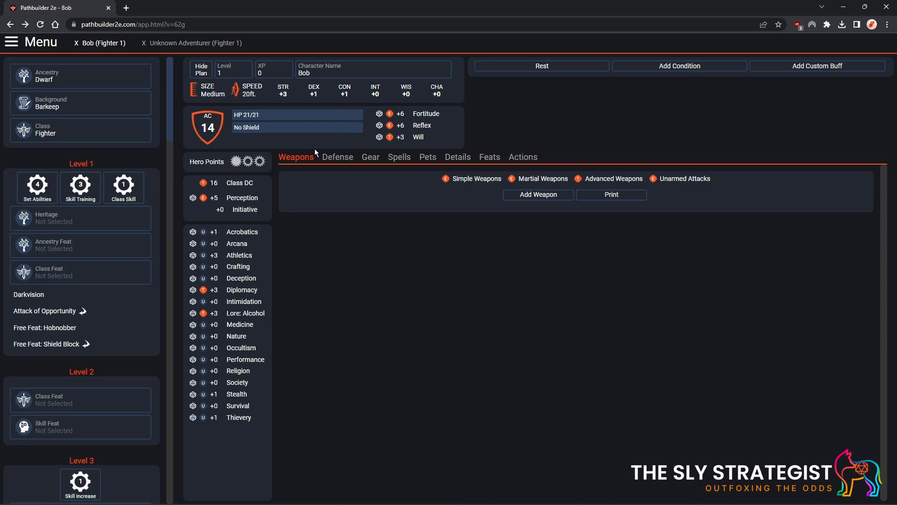
- Examine the campaign backgrounds and the full list of backgrounds available for the character
{"action": "left_click", "coordinate": [79, 108]}
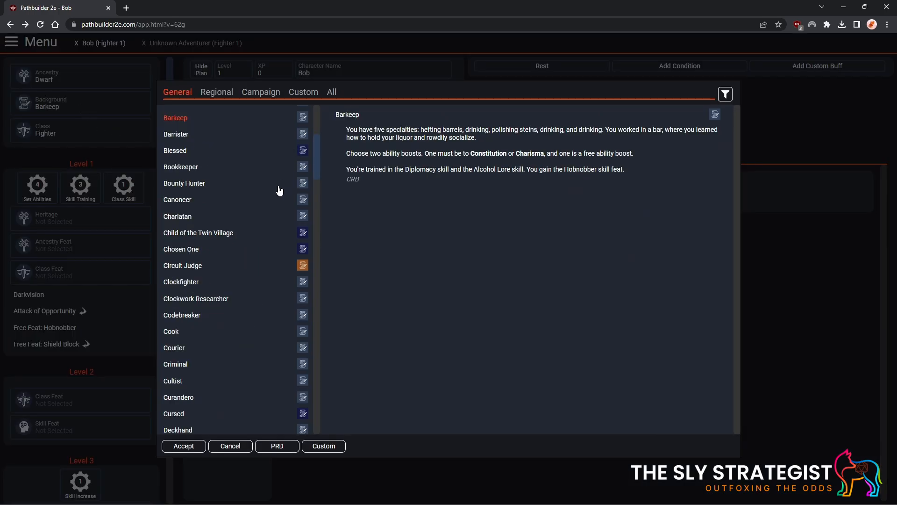
{"action": "left_click", "coordinate": [263, 93]}
{"action": "scroll", "coordinate": [255, 198], "scroll_direction": "down", "scroll_amount": 2}
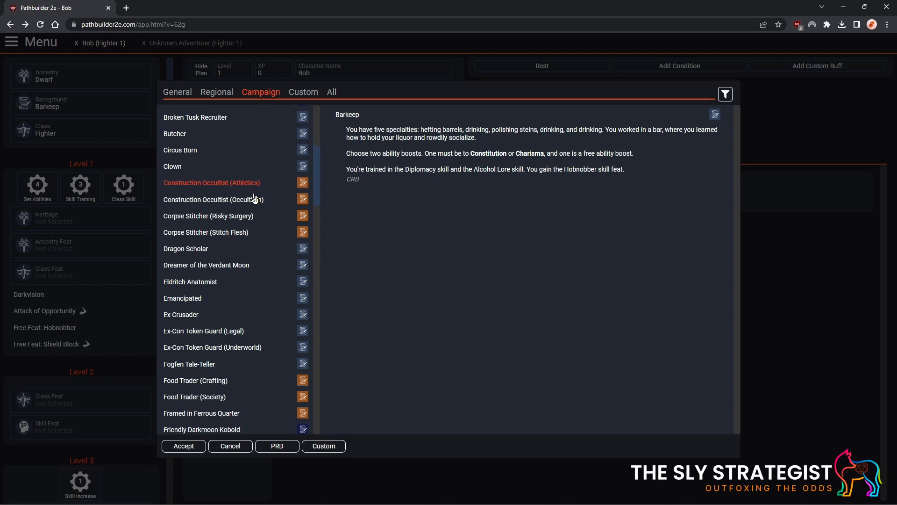
{"action": "scroll", "coordinate": [255, 198], "scroll_direction": "down", "scroll_amount": 5}
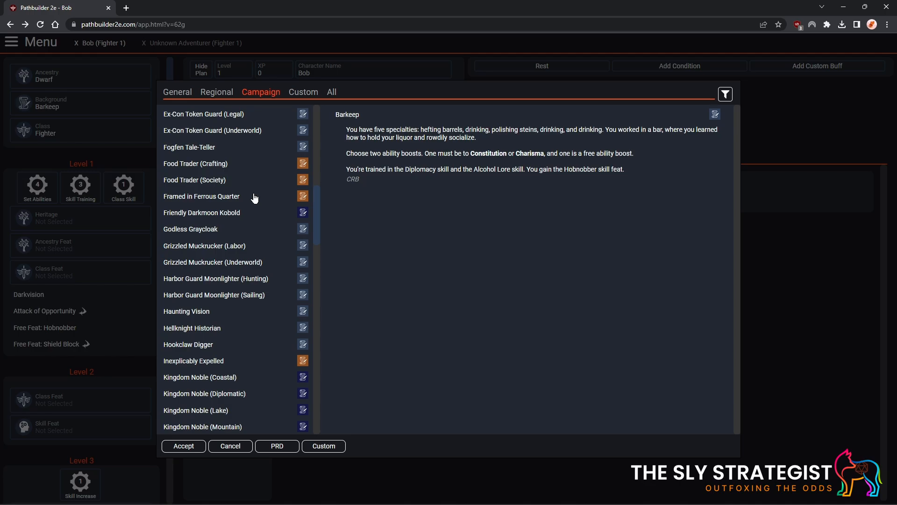
{"action": "left_click", "coordinate": [333, 93]}
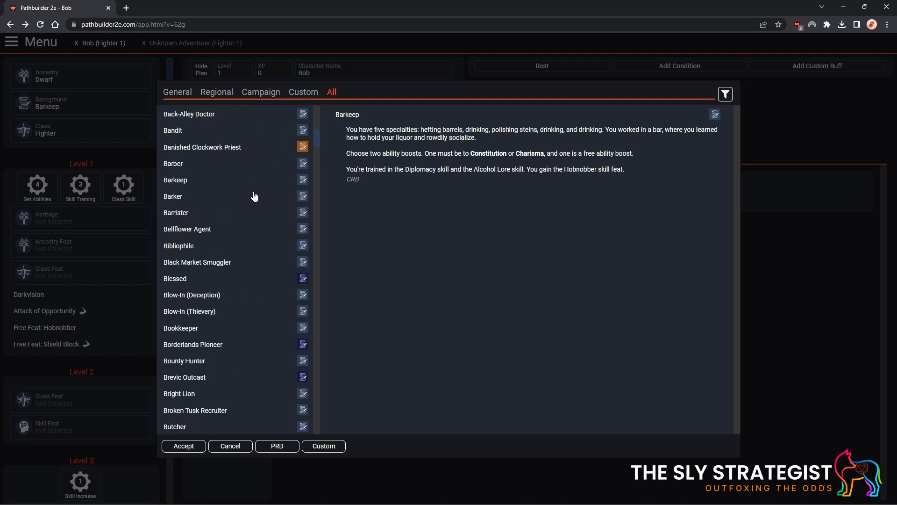
{"action": "scroll", "coordinate": [253, 200], "scroll_direction": "down", "scroll_amount": 8}
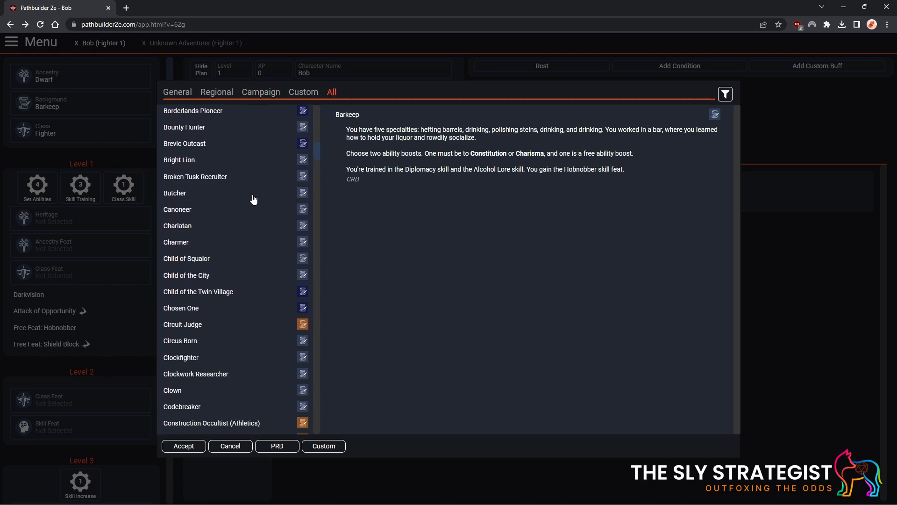
{"action": "scroll", "coordinate": [253, 200], "scroll_direction": "down", "scroll_amount": 10}
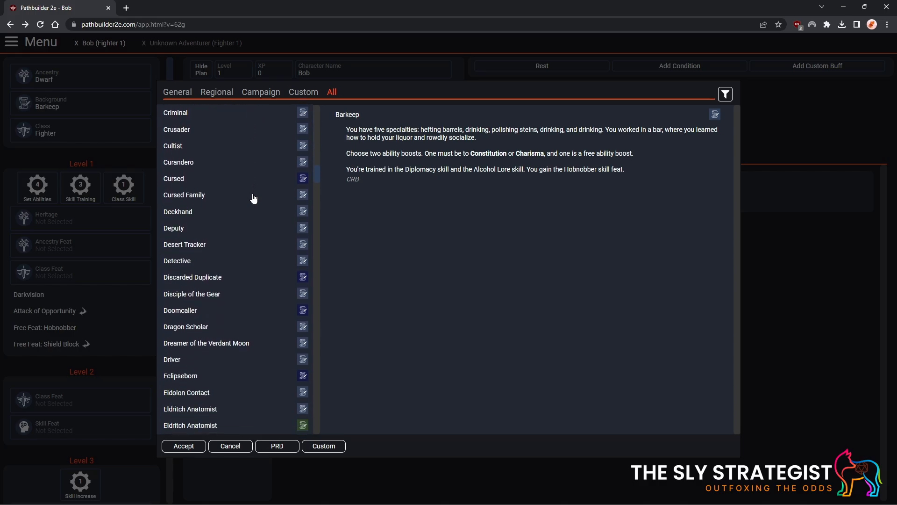
{"action": "scroll", "coordinate": [253, 200], "scroll_direction": "down", "scroll_amount": 3}
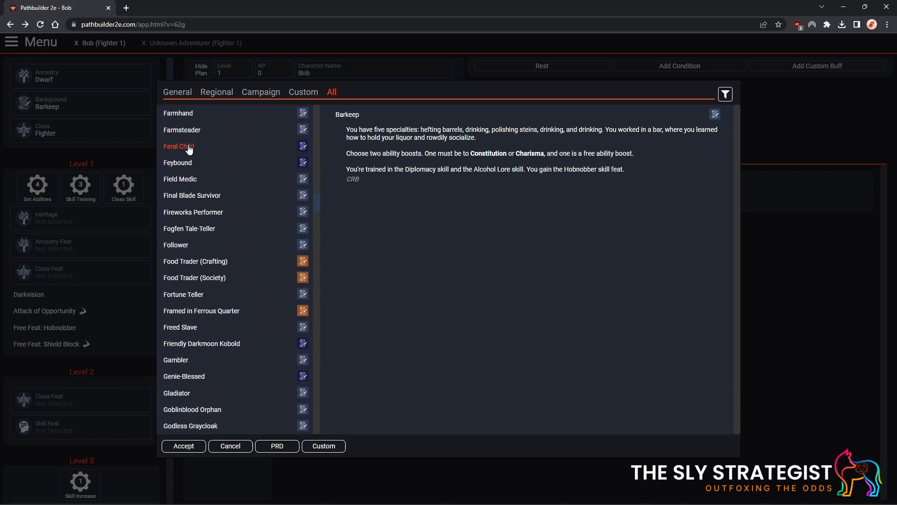
- Set the character's background to Farmhand from the general backgrounds
{"action": "left_click", "coordinate": [171, 94]}
{"action": "scroll", "coordinate": [234, 248], "scroll_direction": "up", "scroll_amount": 15}
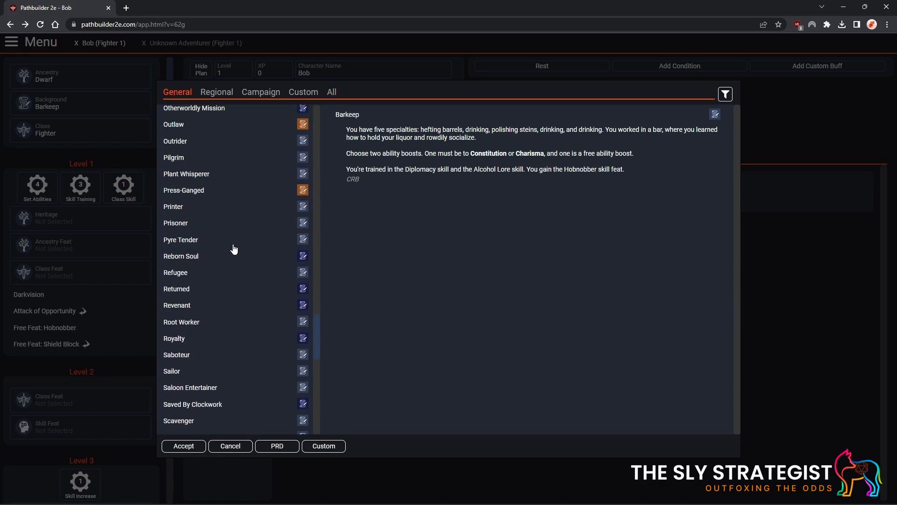
{"action": "scroll", "coordinate": [234, 248], "scroll_direction": "up", "scroll_amount": 4}
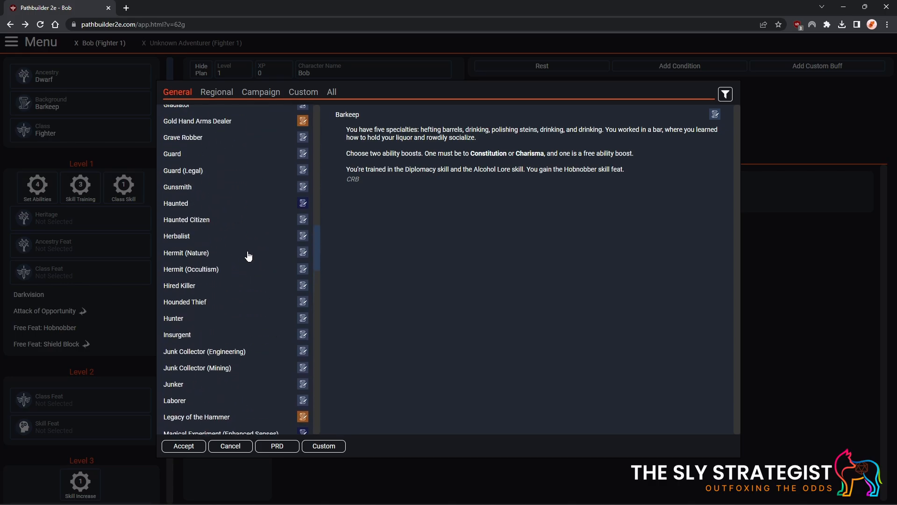
{"action": "scroll", "coordinate": [248, 257], "scroll_direction": "up", "scroll_amount": 3}
{"action": "scroll", "coordinate": [247, 254], "scroll_direction": "up", "scroll_amount": 2}
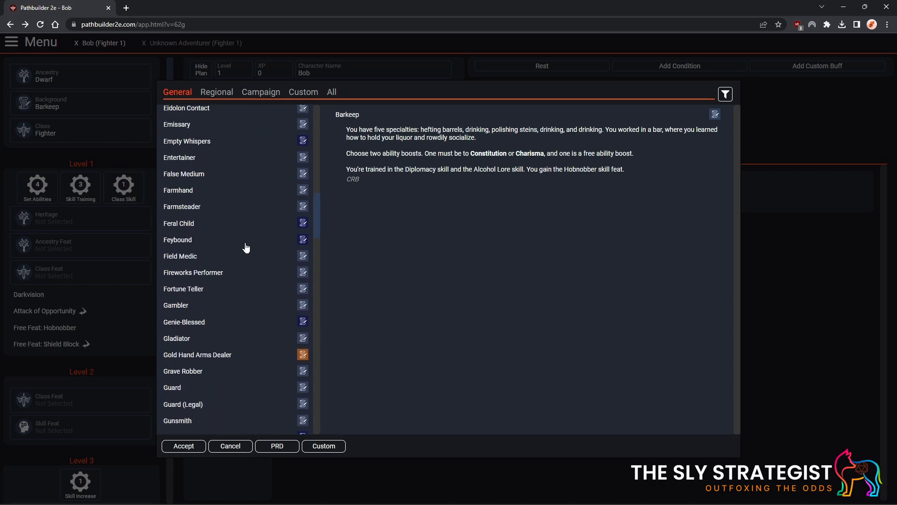
{"action": "left_click", "coordinate": [183, 196]}
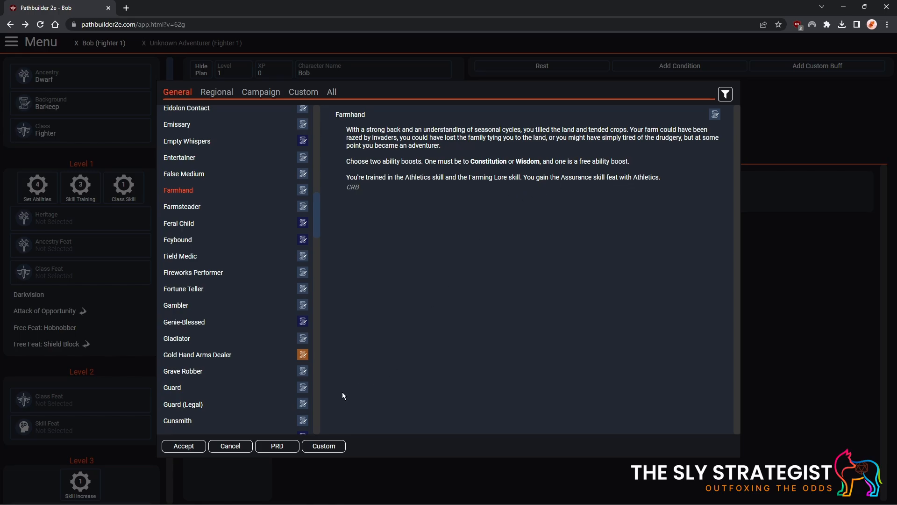
{"action": "left_click", "coordinate": [185, 446]}
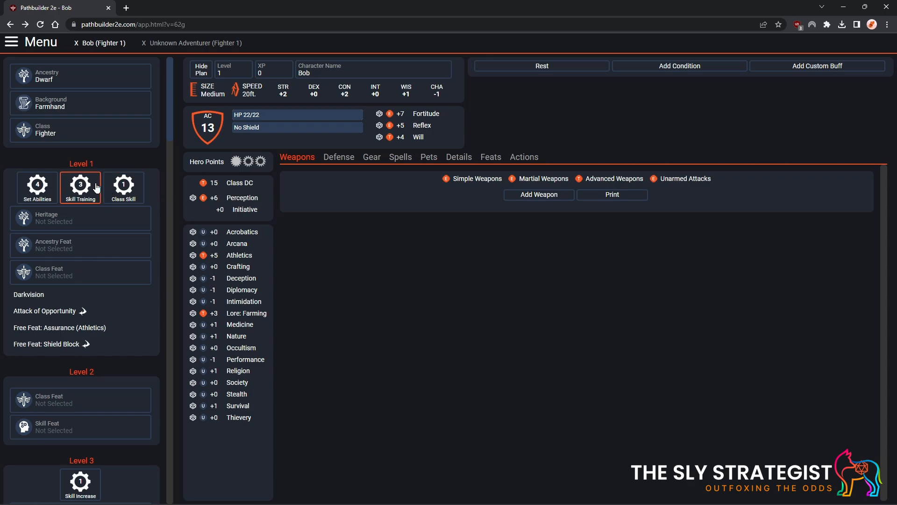
- Compare Fighter with Monk among the core classes and choose Fighter as the character's class
{"action": "left_click", "coordinate": [84, 135]}
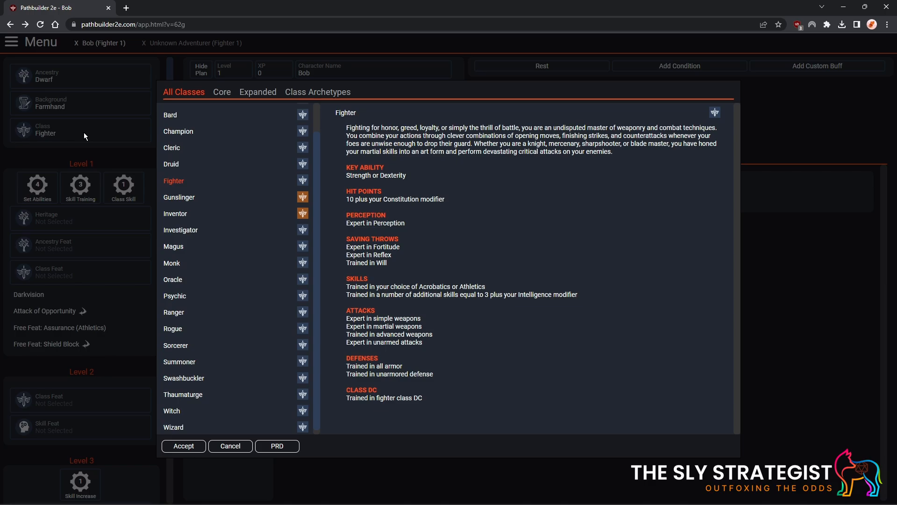
{"action": "scroll", "coordinate": [242, 163], "scroll_direction": "down", "scroll_amount": 1}
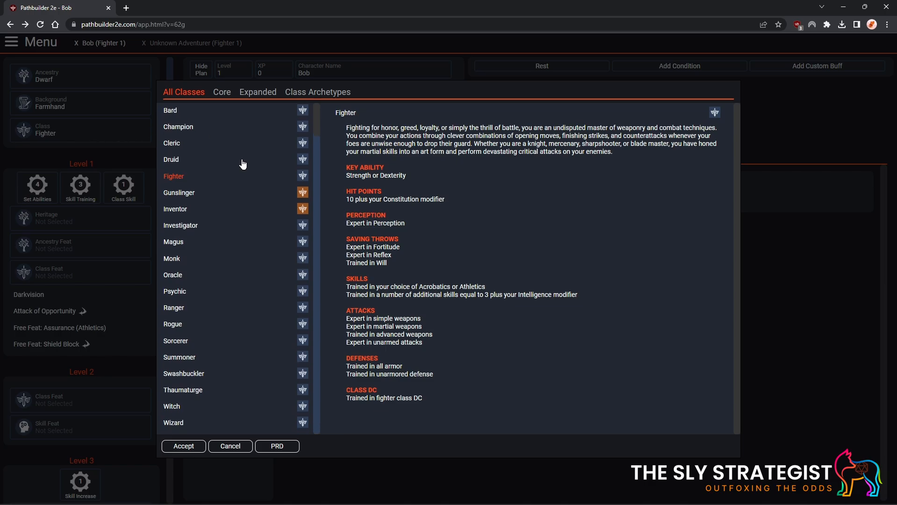
{"action": "scroll", "coordinate": [262, 280], "scroll_direction": "up", "scroll_amount": 3}
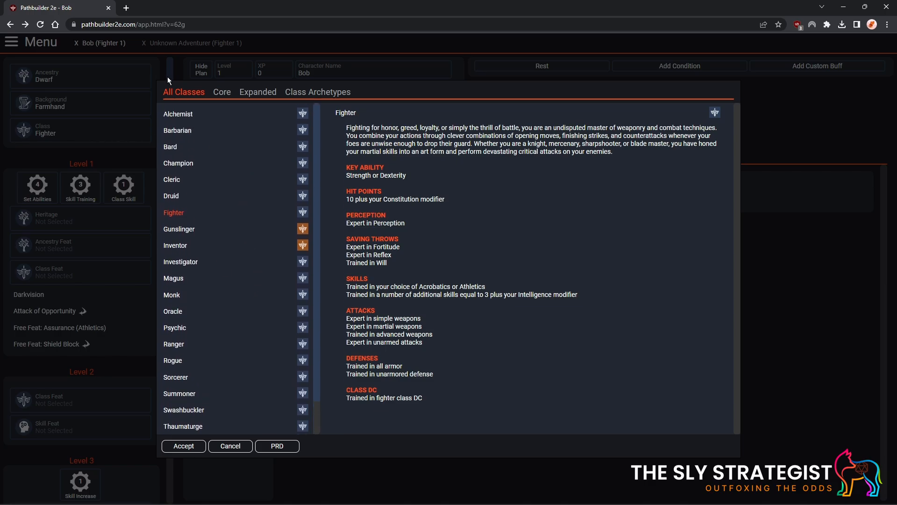
{"action": "left_click", "coordinate": [228, 95]}
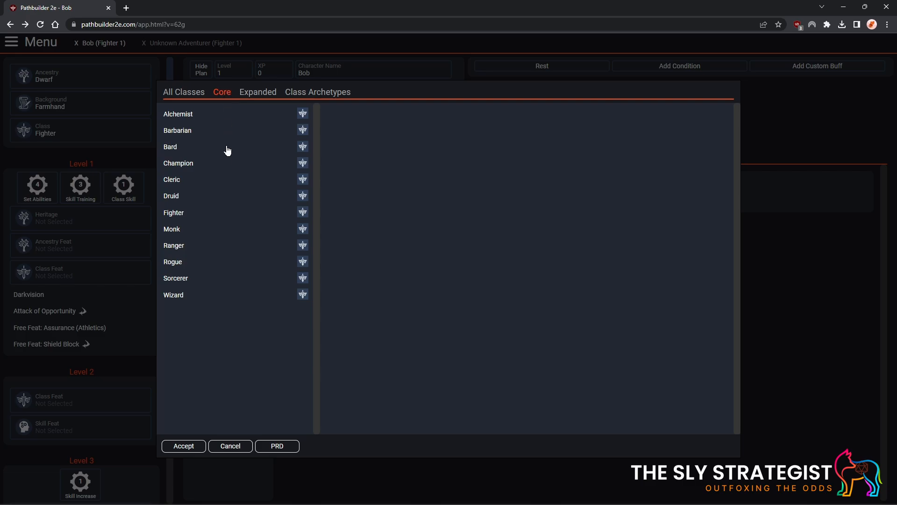
{"action": "left_click", "coordinate": [178, 218]}
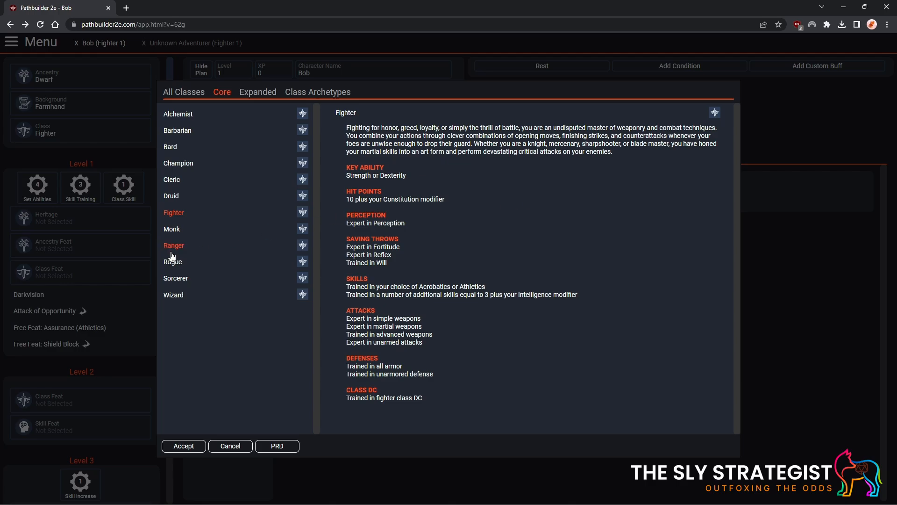
{"action": "left_click", "coordinate": [177, 234]}
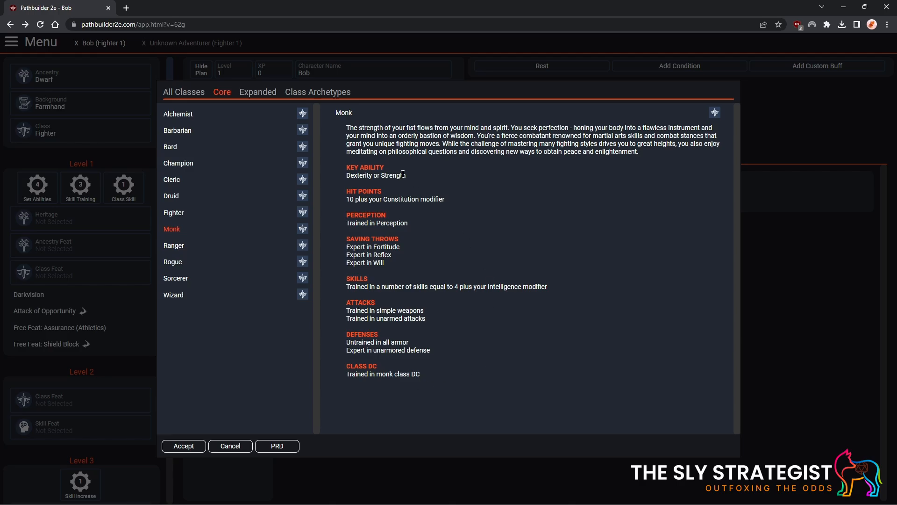
{"action": "left_click", "coordinate": [176, 216]}
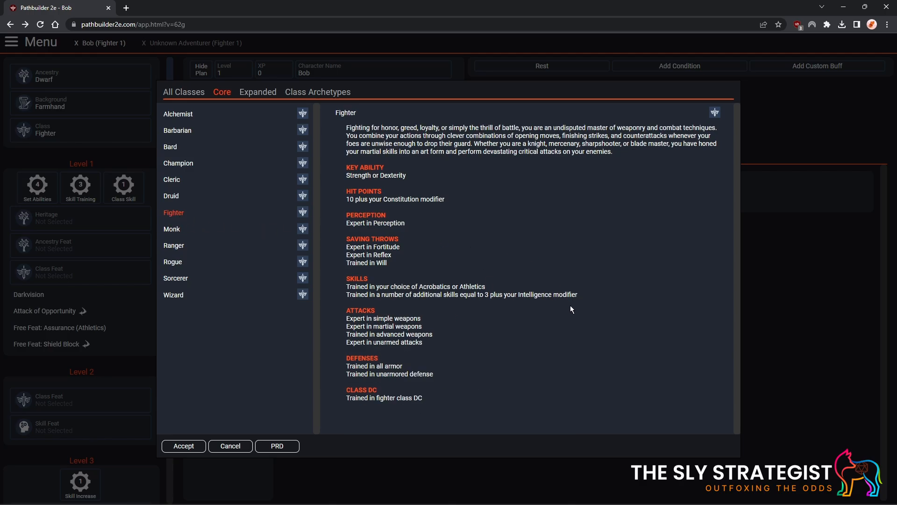
{"action": "left_click", "coordinate": [184, 447]}
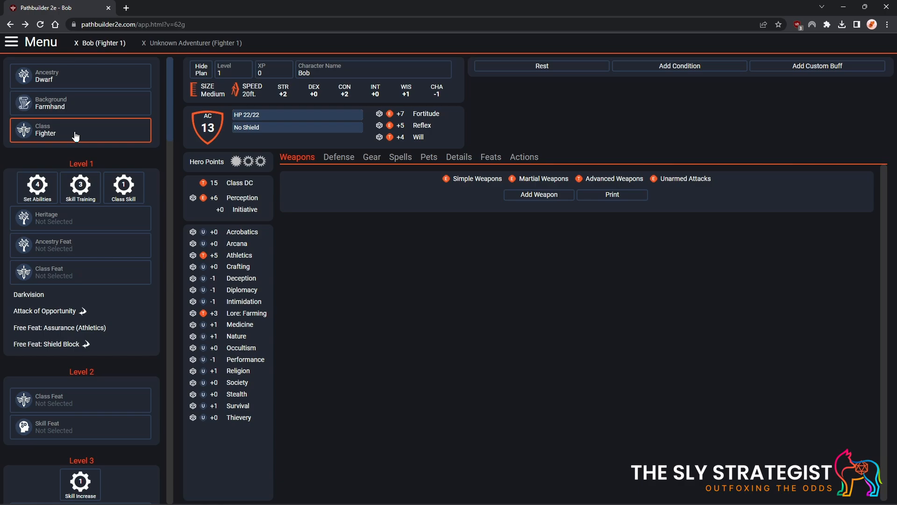
- Open the starting ability boosts and choose Strength as the free Dwarf ancestry boost
{"action": "left_click", "coordinate": [37, 190]}
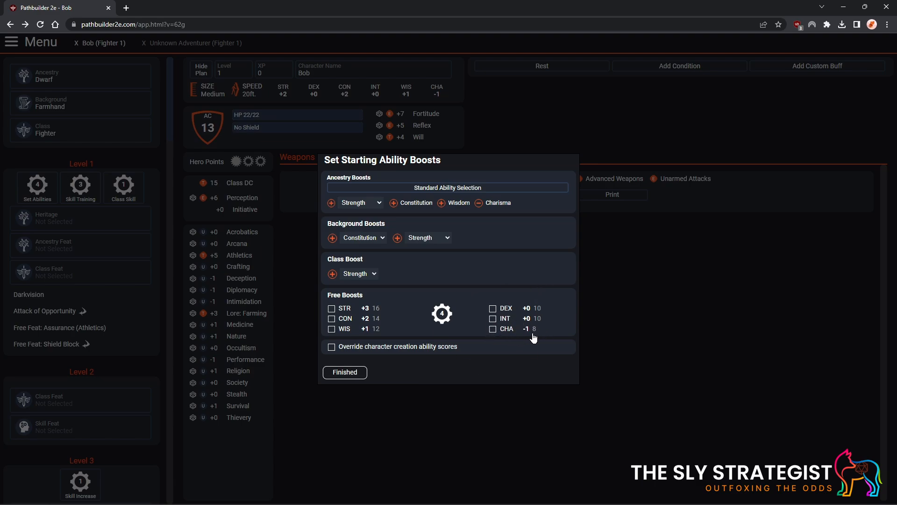
{"action": "left_click", "coordinate": [380, 204]}
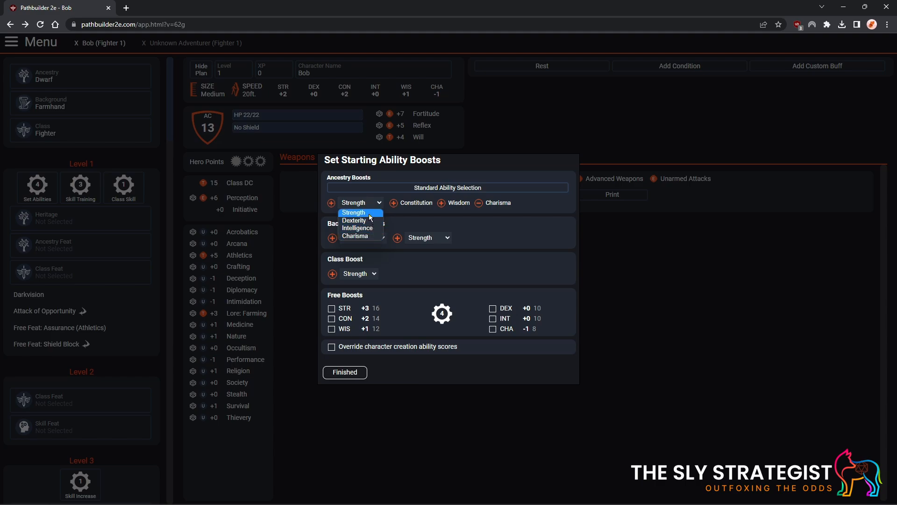
{"action": "left_click", "coordinate": [368, 214]}
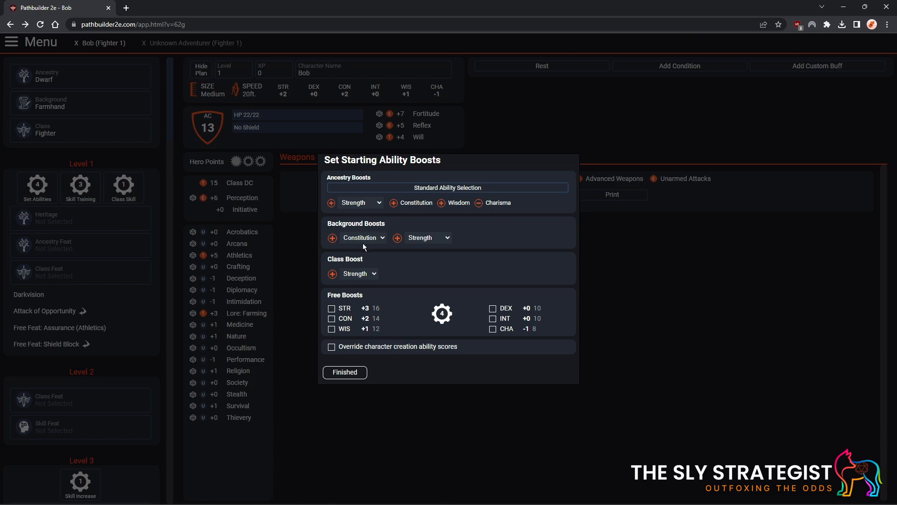
{"action": "left_click", "coordinate": [377, 201]}
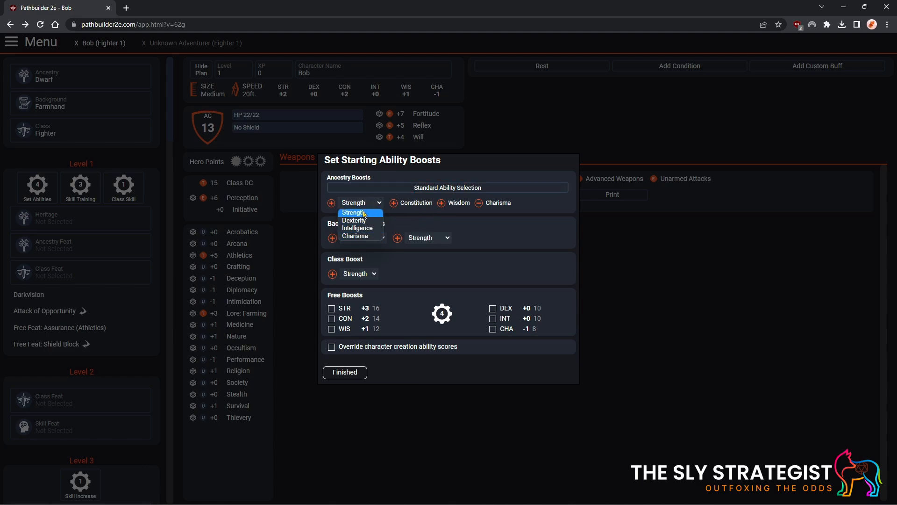
{"action": "left_click", "coordinate": [363, 213]}
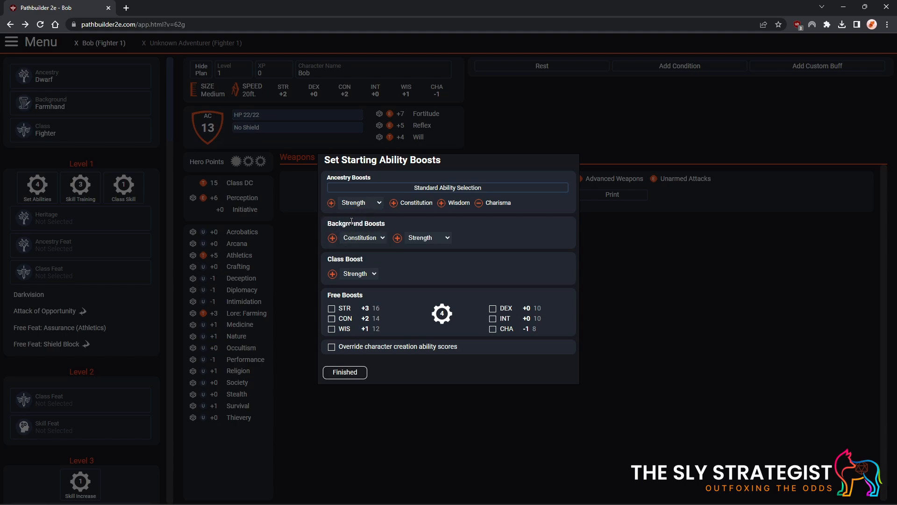
- Choose Constitution and Strength as the two Farmhand background boosts
{"action": "left_click", "coordinate": [383, 236]}
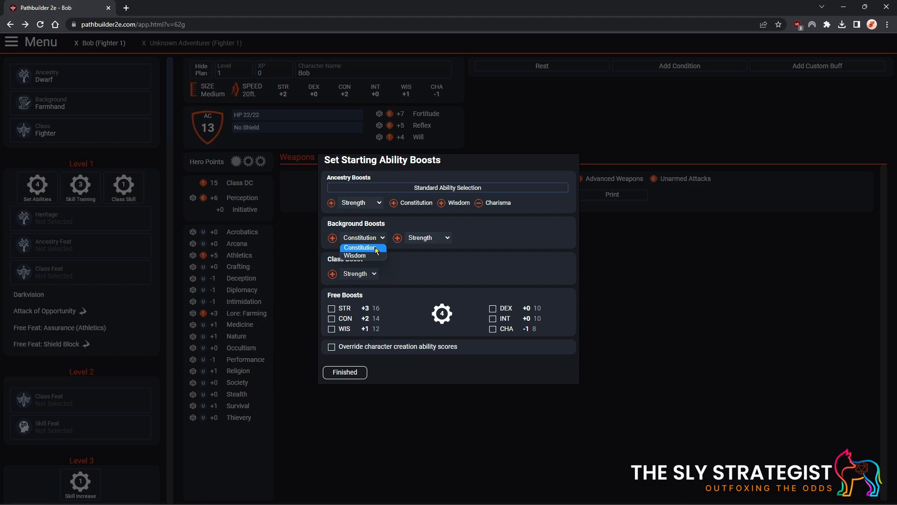
{"action": "left_click", "coordinate": [454, 276]}
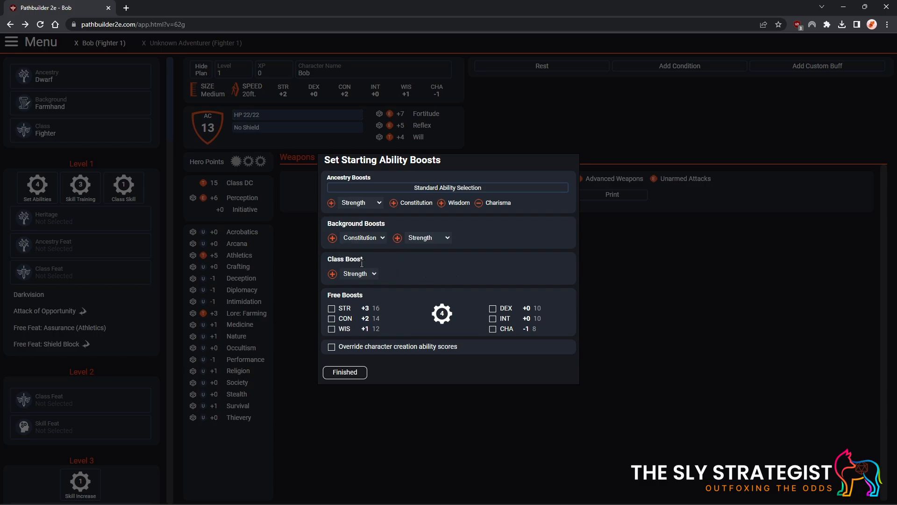
{"action": "left_click", "coordinate": [448, 238]}
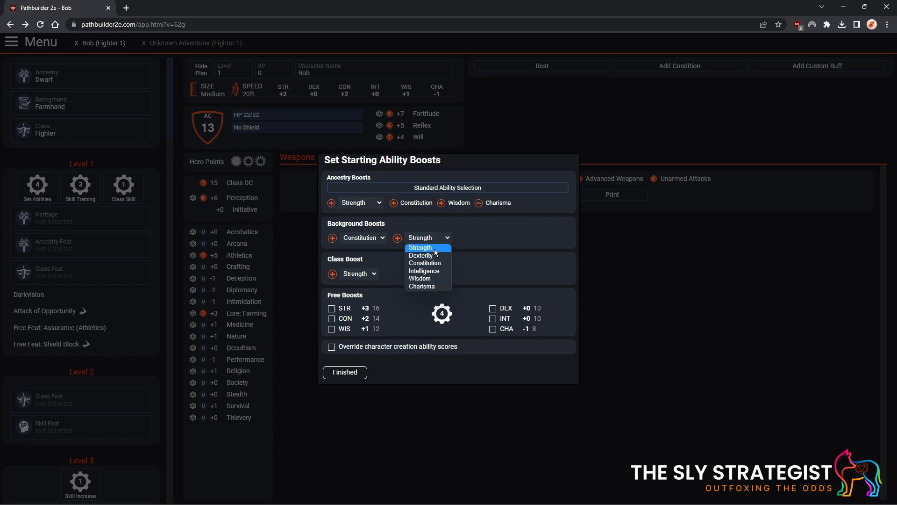
{"action": "left_click", "coordinate": [434, 249]}
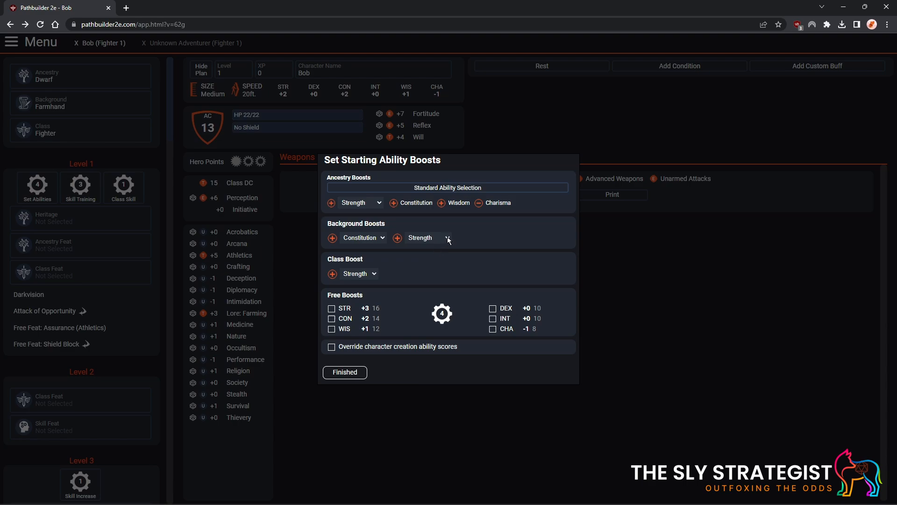
- Try Constitution as the second background boost as well, and restore that boost to Strength
{"action": "left_click", "coordinate": [447, 236]}
{"action": "left_click", "coordinate": [445, 263]}
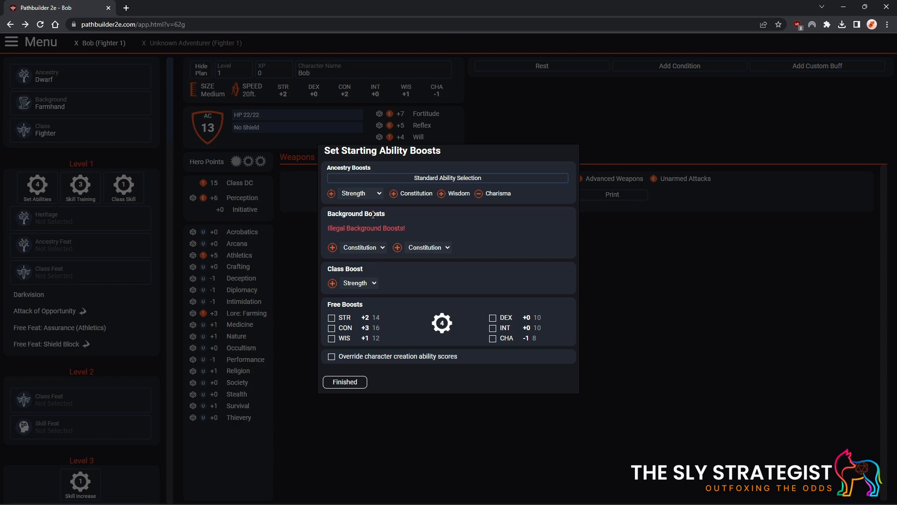
{"action": "left_click", "coordinate": [448, 247]}
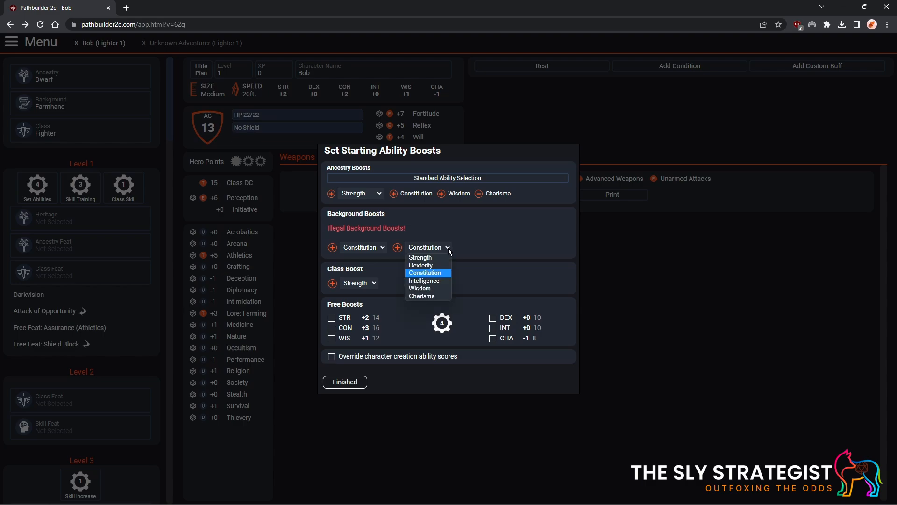
{"action": "left_click", "coordinate": [450, 255]}
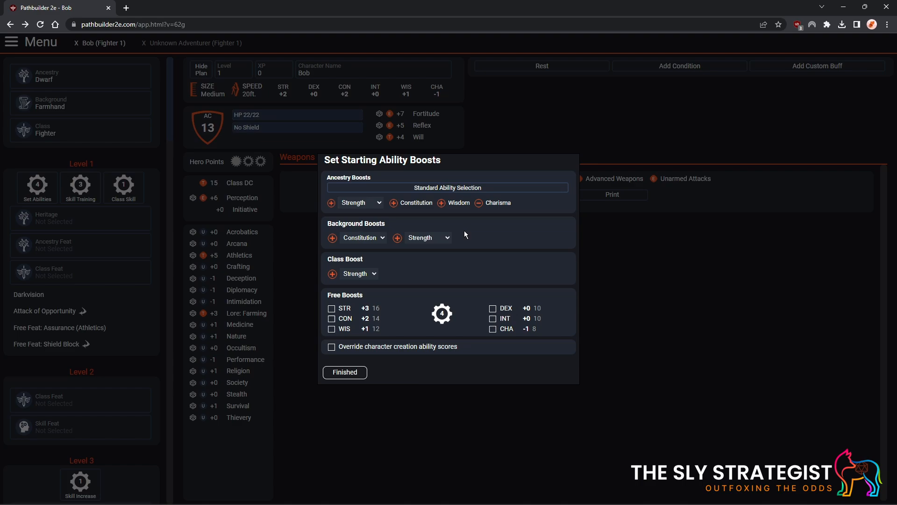
- Choose Strength as the class boost and assign the four free boosts to Strength, Constitution, Dexterity and Wisdom
{"action": "left_click", "coordinate": [374, 275]}
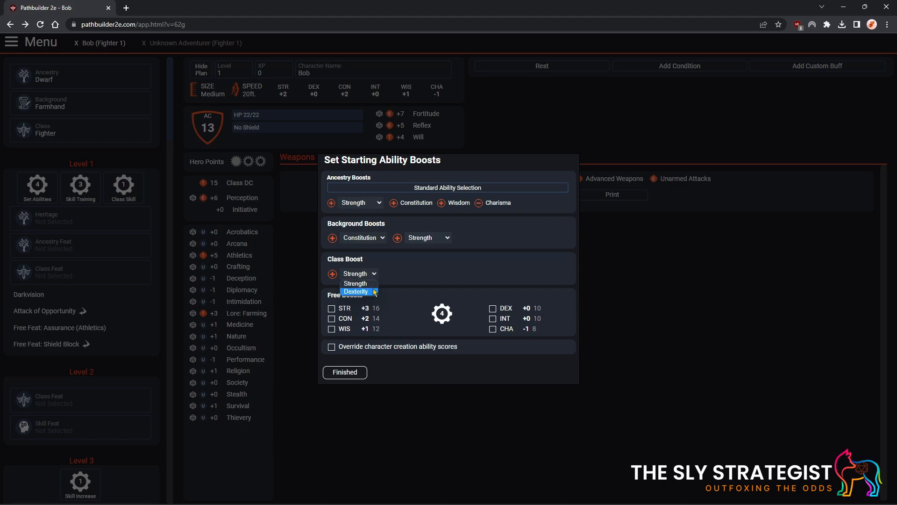
{"action": "left_click", "coordinate": [372, 284]}
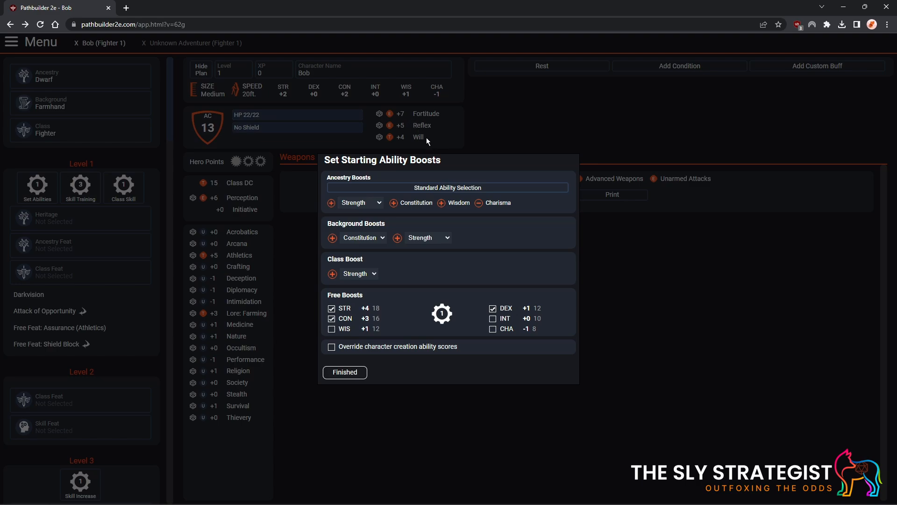
{"action": "left_click", "coordinate": [332, 330]}
{"action": "left_click", "coordinate": [345, 372]}
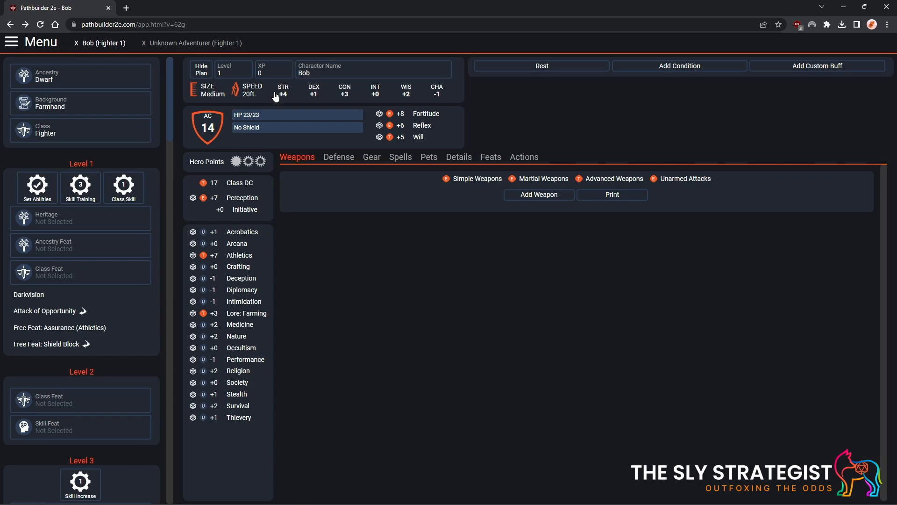
- Look at the skill training choices, and select Acrobatics as the trained Fighter class skill
{"action": "left_click", "coordinate": [88, 193]}
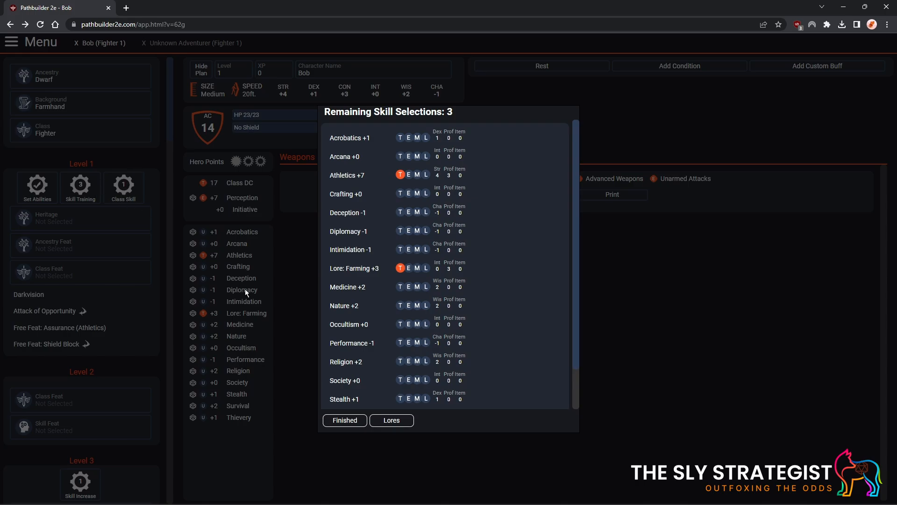
{"action": "left_click", "coordinate": [627, 386]}
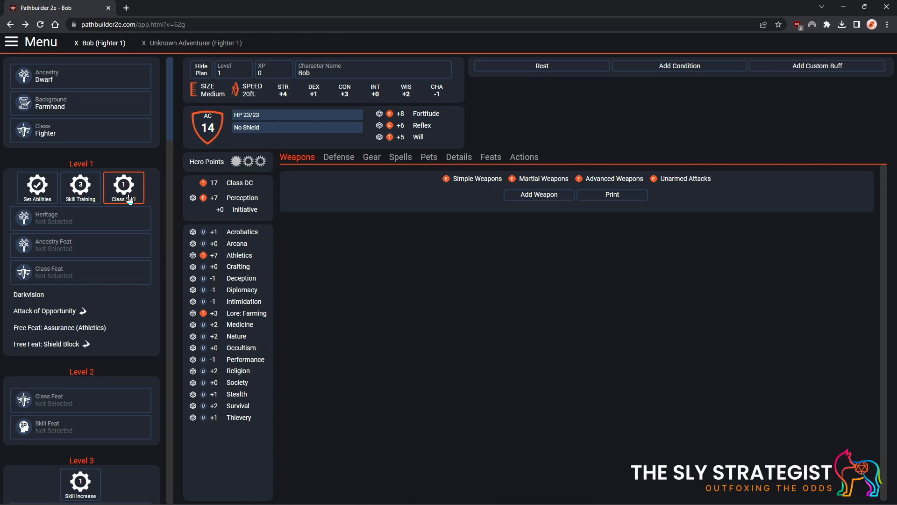
{"action": "left_click", "coordinate": [130, 200]}
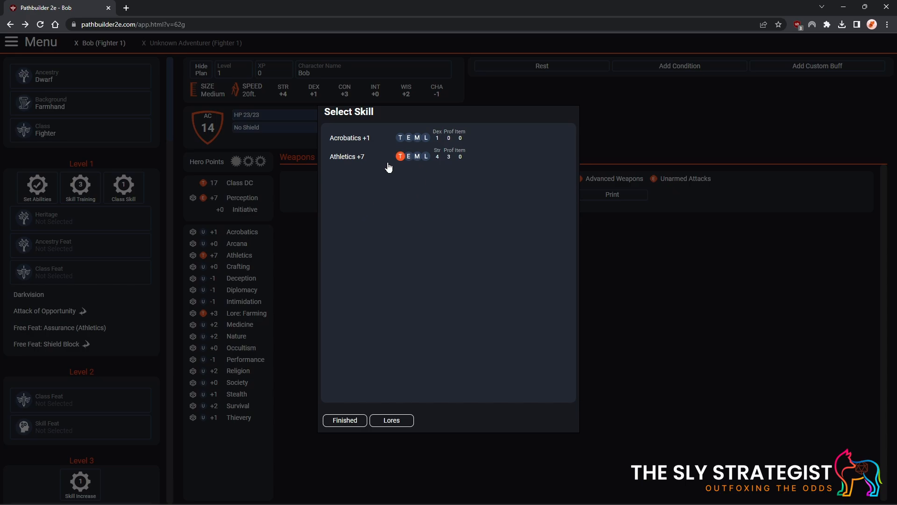
{"action": "left_click", "coordinate": [401, 138]}
{"action": "left_click", "coordinate": [345, 420]}
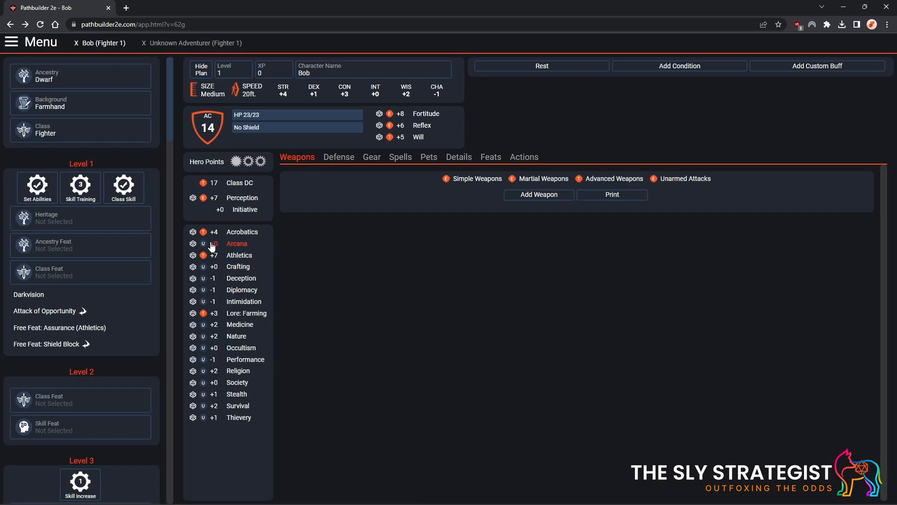
- Spend the three level 1 skill trainings on Crafting, Intimidation and Medicine
{"action": "left_click", "coordinate": [81, 191]}
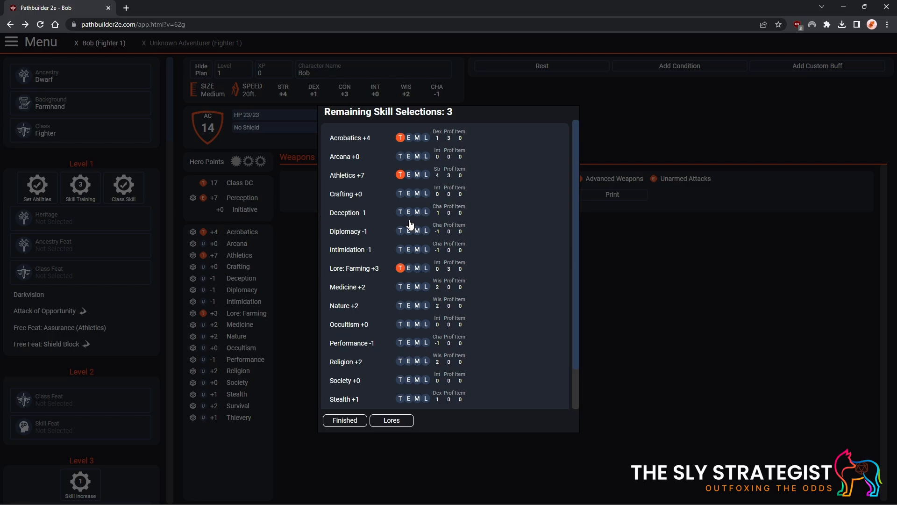
{"action": "left_click", "coordinate": [401, 194]}
{"action": "left_click", "coordinate": [400, 250]}
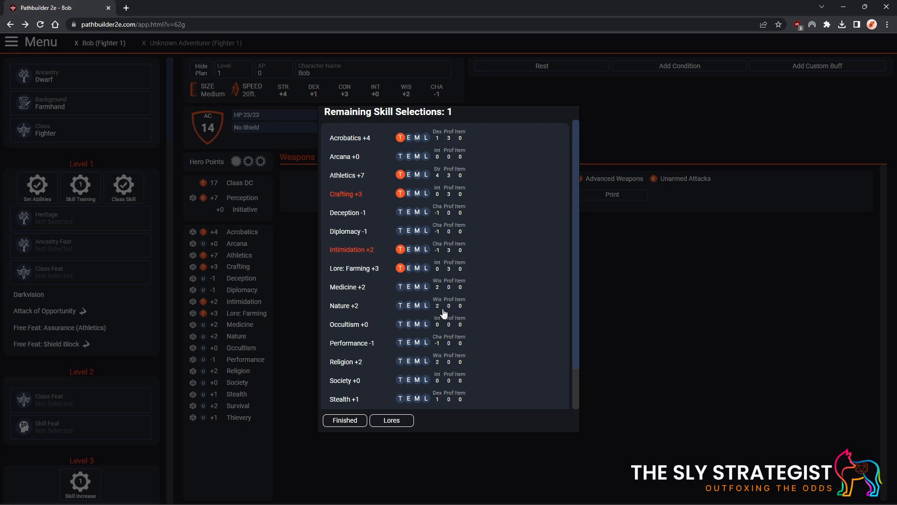
{"action": "left_click", "coordinate": [401, 287]}
{"action": "left_click", "coordinate": [344, 421]}
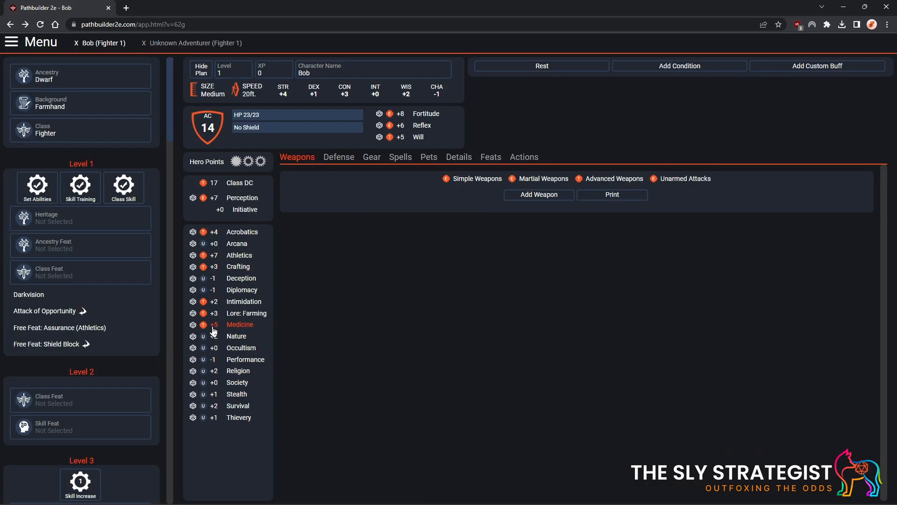
- Set the character's heritage to Ancient-Blooded from the common dwarf heritages
{"action": "left_click", "coordinate": [64, 227]}
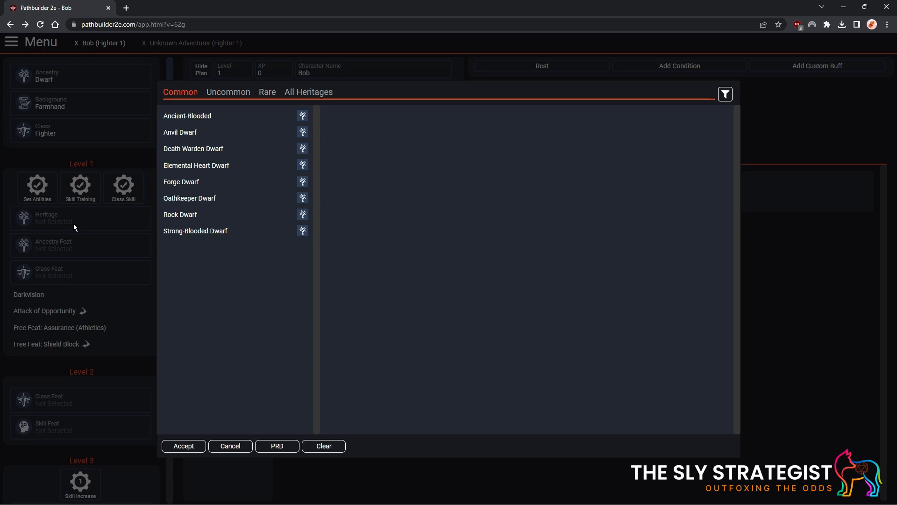
{"action": "left_click", "coordinate": [194, 116]}
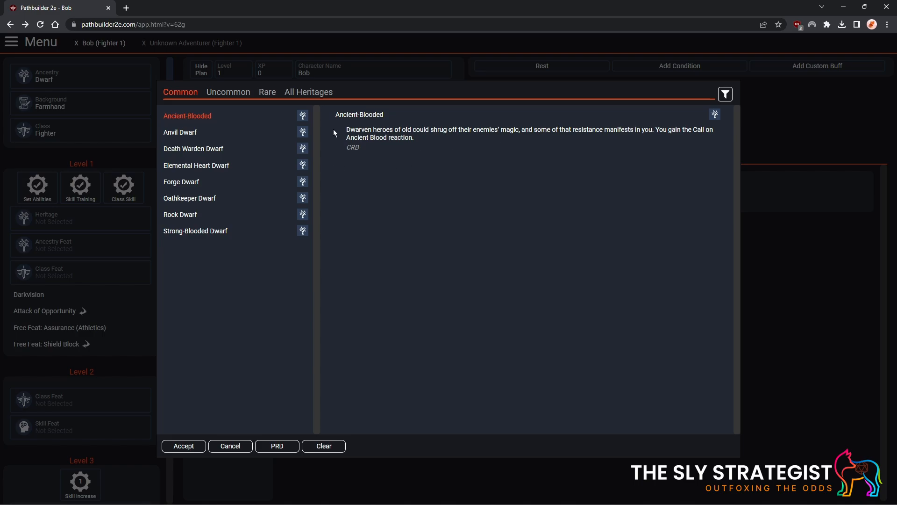
{"action": "left_click", "coordinate": [183, 446]}
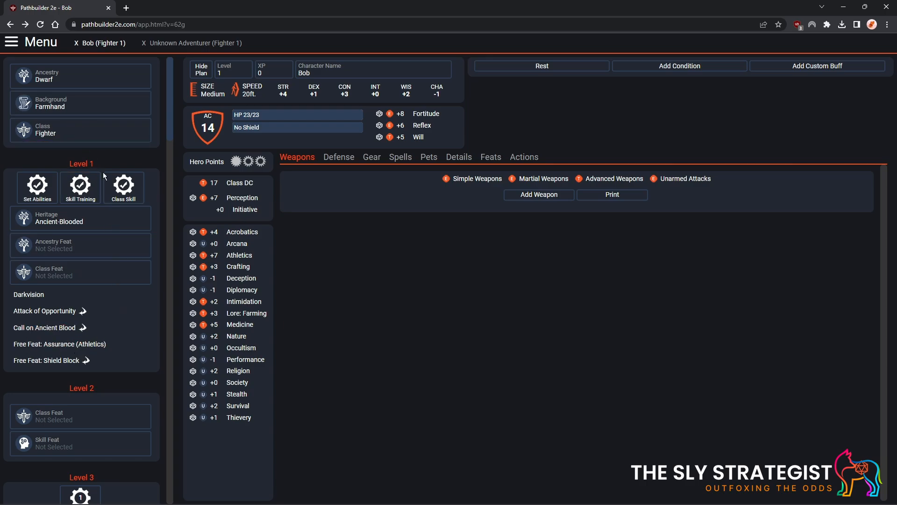
- Take Dwarven Weapon Familiarity as the level 1 ancestry feat
{"action": "left_click", "coordinate": [75, 249]}
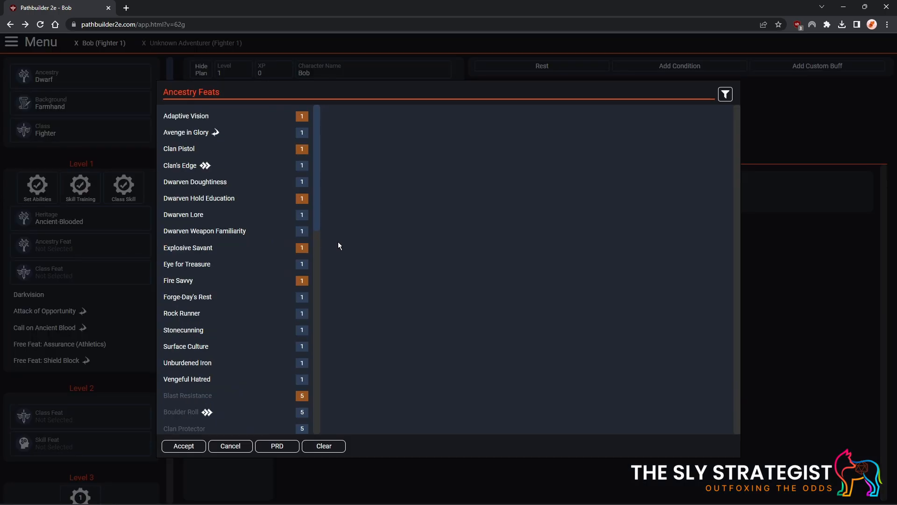
{"action": "left_click", "coordinate": [197, 232]}
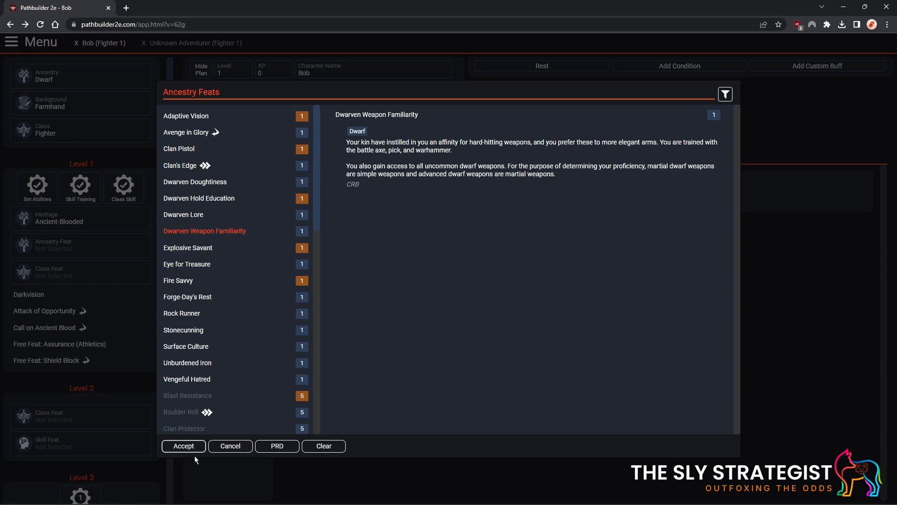
{"action": "left_click", "coordinate": [184, 446]}
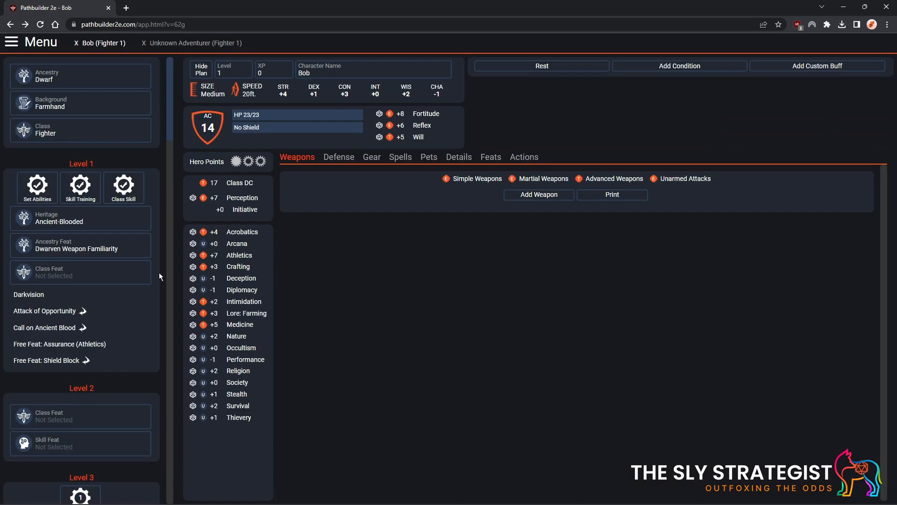
- Take Exacting Strike as the level 1 Fighter class feat
{"action": "left_click", "coordinate": [77, 282]}
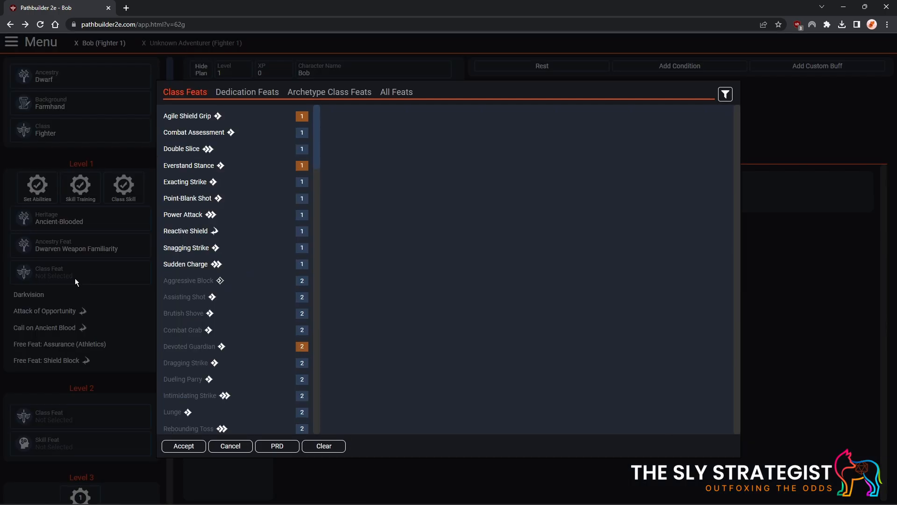
{"action": "left_click", "coordinate": [187, 184]}
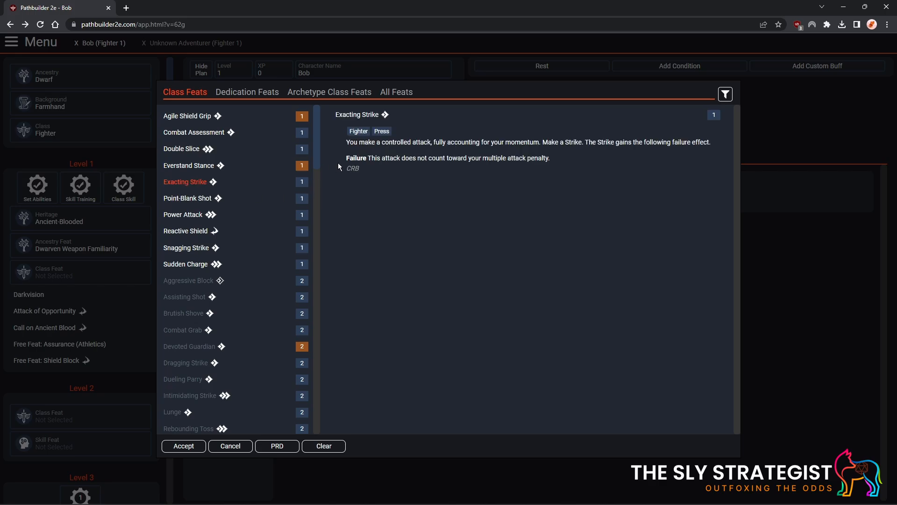
{"action": "left_click", "coordinate": [189, 448]}
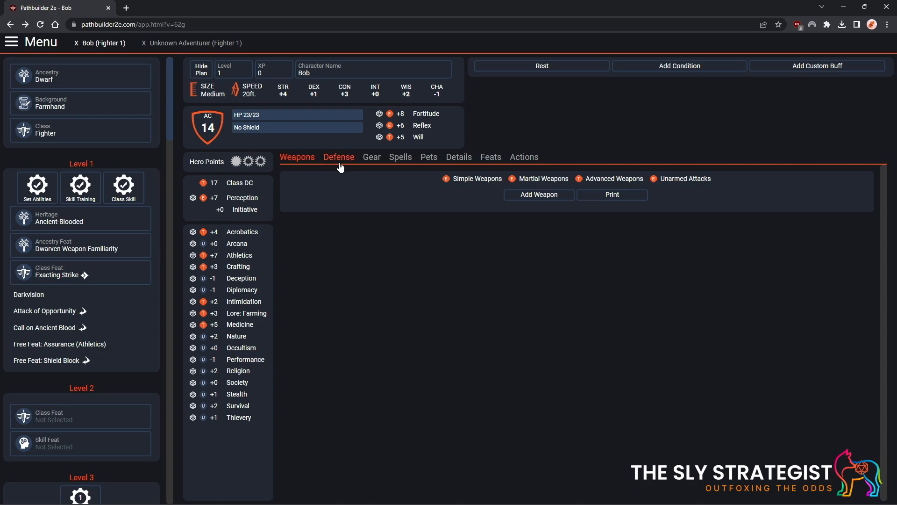
- Search the adventuring gear for "kit" and buy the Fighter kit, accepting its equipment, weapons and armor
{"action": "left_click", "coordinate": [375, 161]}
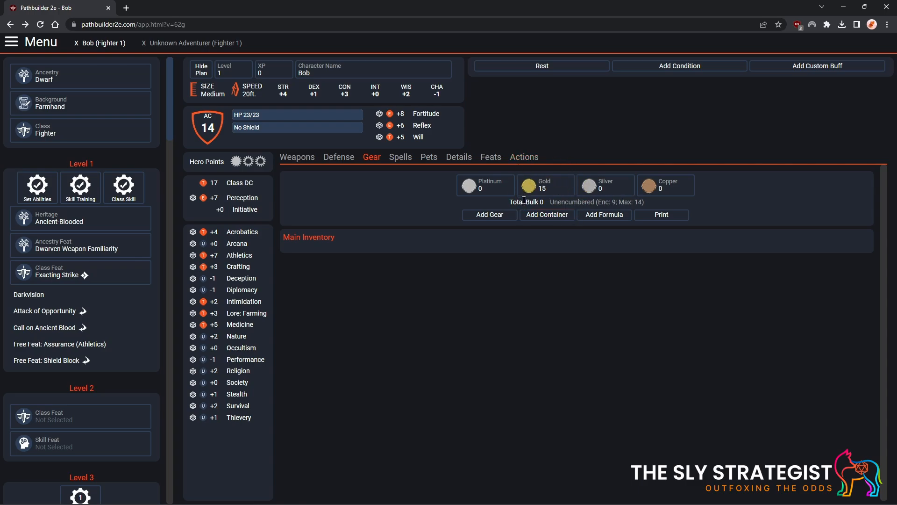
{"action": "left_click", "coordinate": [492, 216]}
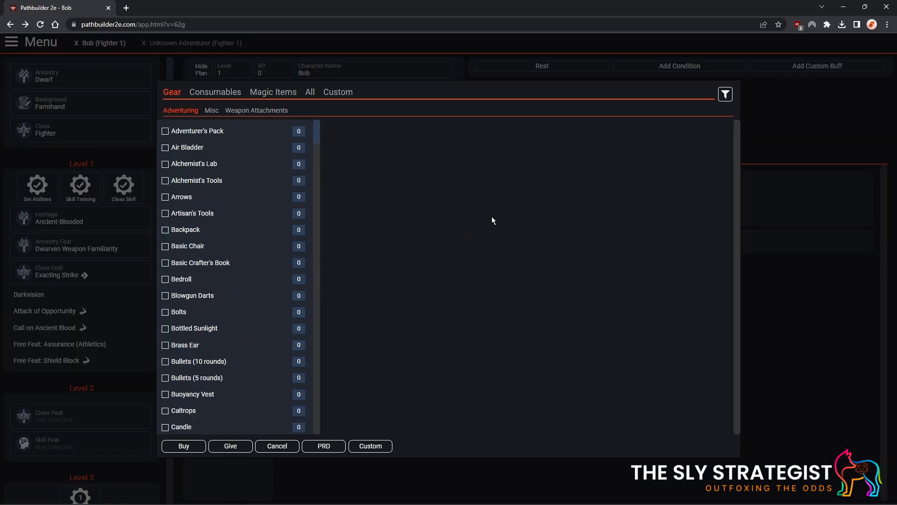
{"action": "left_click", "coordinate": [726, 97]}
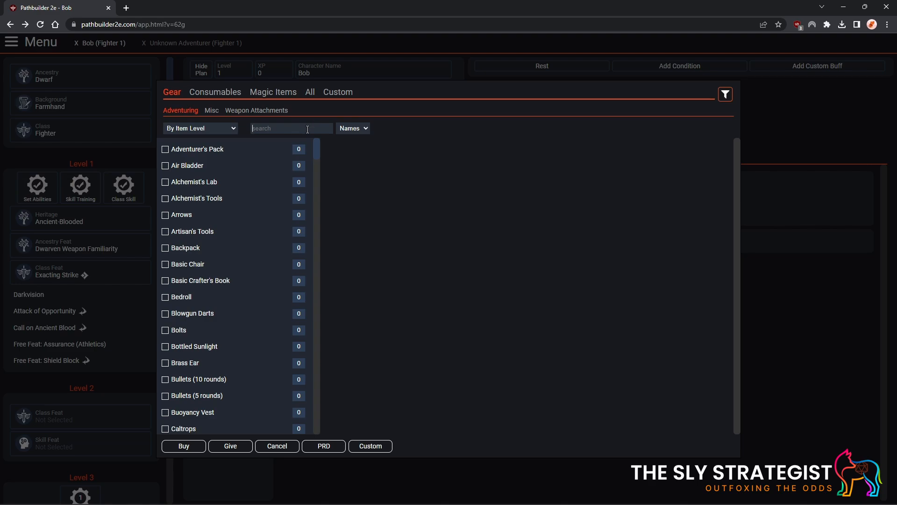
{"action": "type", "text": "kit"}
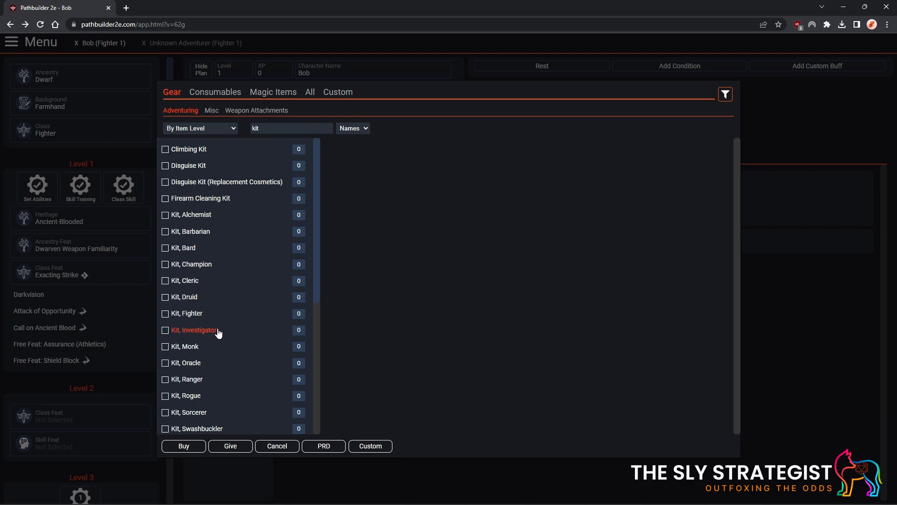
{"action": "scroll", "coordinate": [220, 327], "scroll_direction": "down", "scroll_amount": 2}
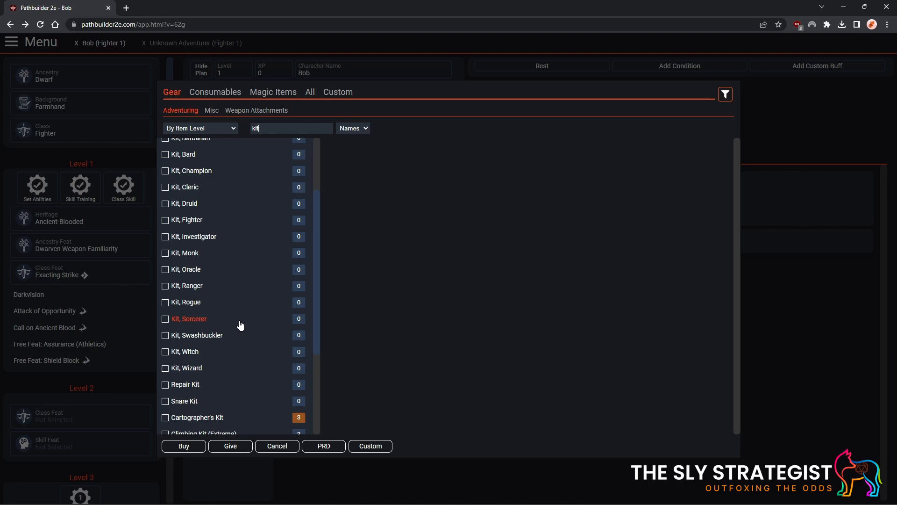
{"action": "left_click", "coordinate": [165, 222]}
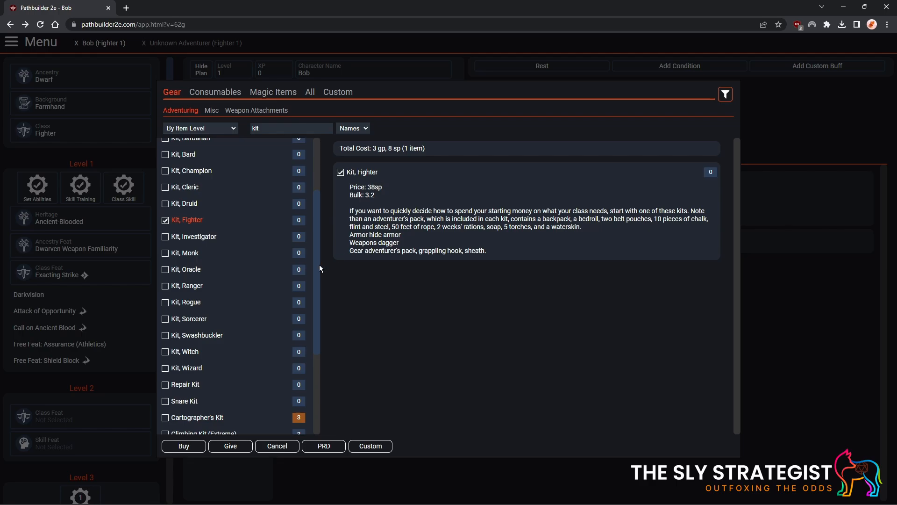
{"action": "left_click", "coordinate": [180, 447]}
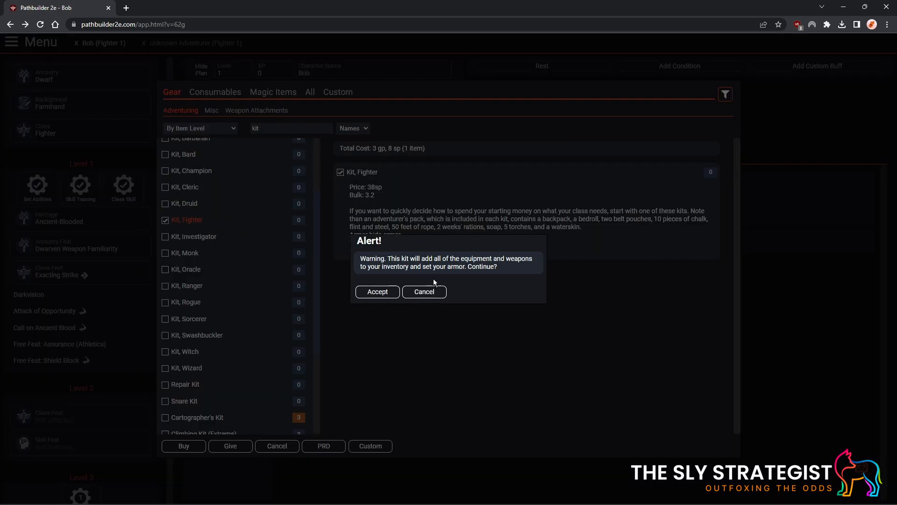
{"action": "left_click", "coordinate": [375, 292]}
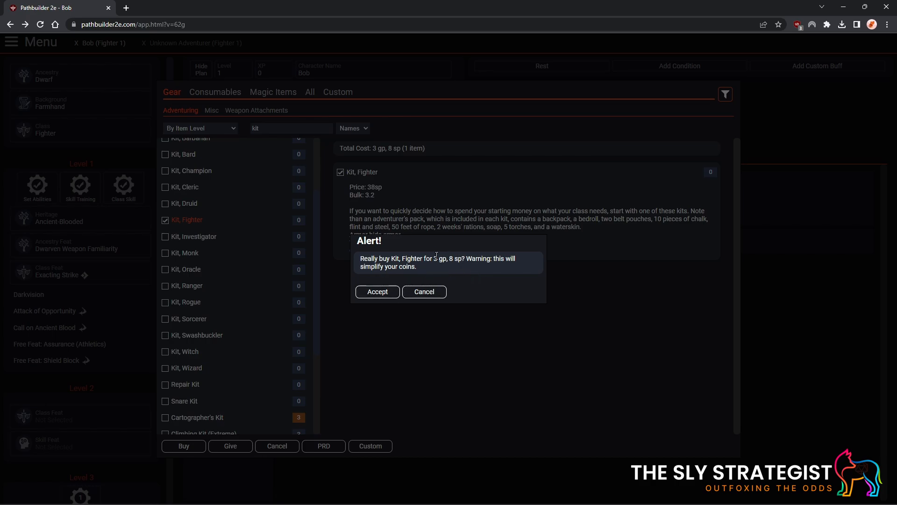
{"action": "left_click", "coordinate": [379, 292]}
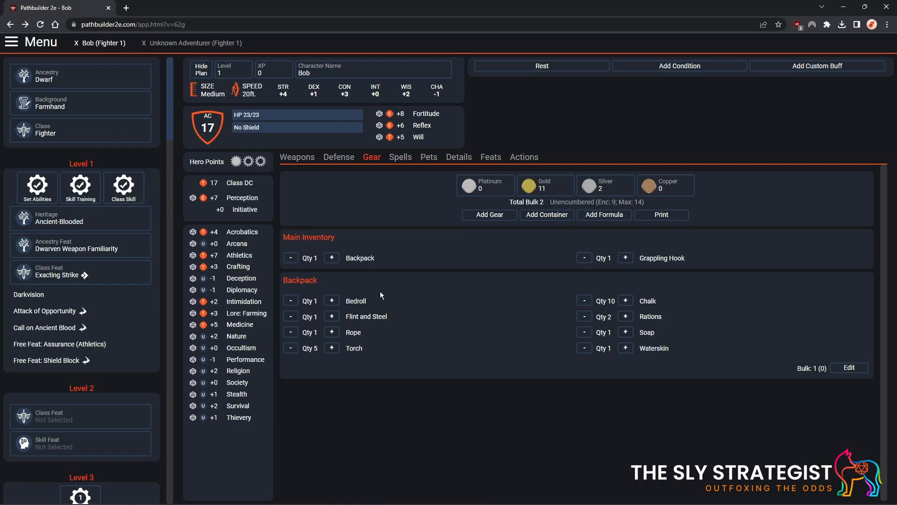
- Check the character's armor, weapons and carried inventory
{"action": "left_click", "coordinate": [341, 164]}
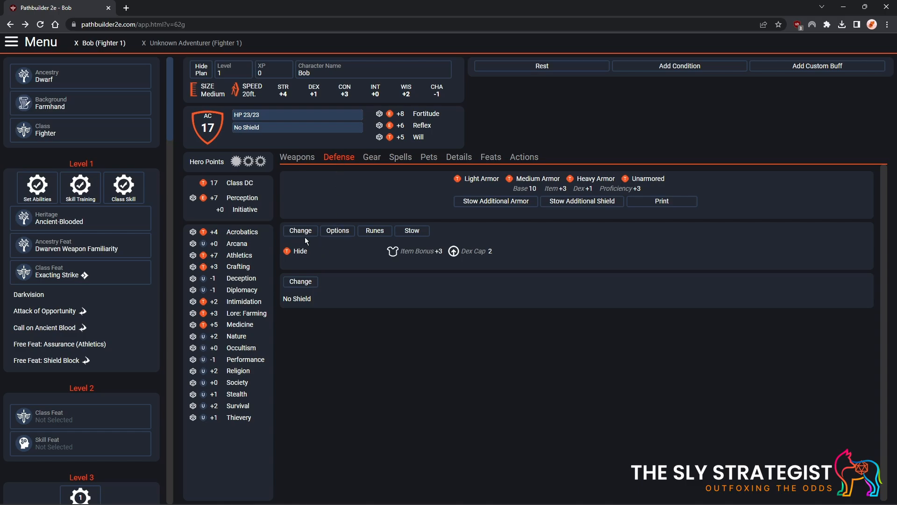
{"action": "left_click", "coordinate": [294, 165]}
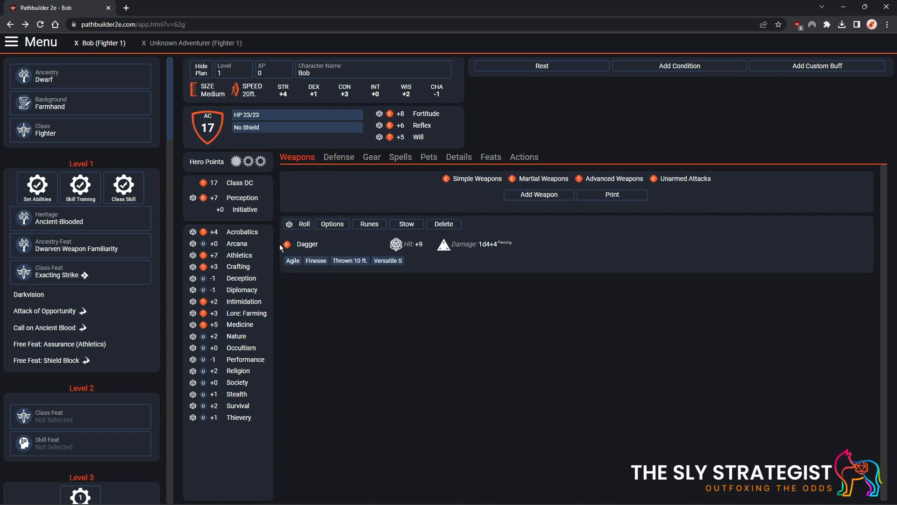
{"action": "left_click", "coordinate": [371, 157]}
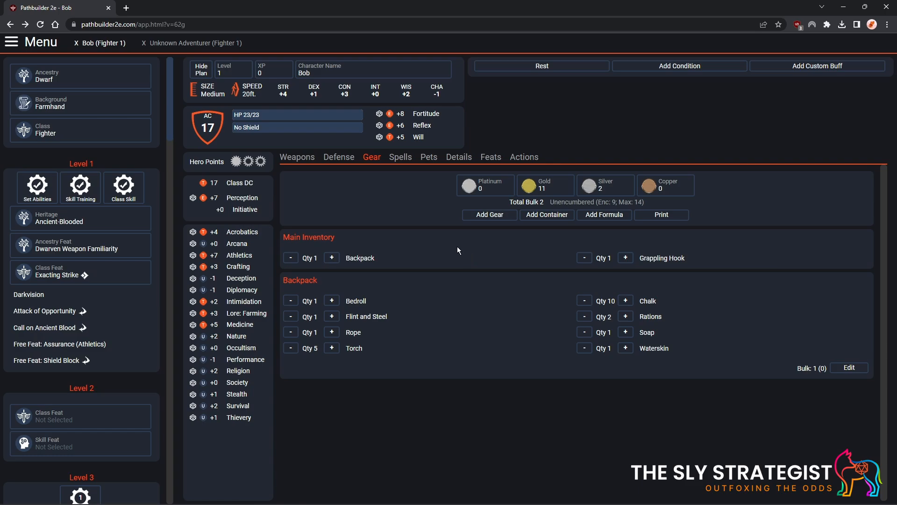
- Review the level plan and view the level 2 class feat and skill feat choices without selecting any
{"action": "scroll", "coordinate": [105, 394], "scroll_direction": "down", "scroll_amount": 1}
{"action": "scroll", "coordinate": [105, 390], "scroll_direction": "down", "scroll_amount": 1}
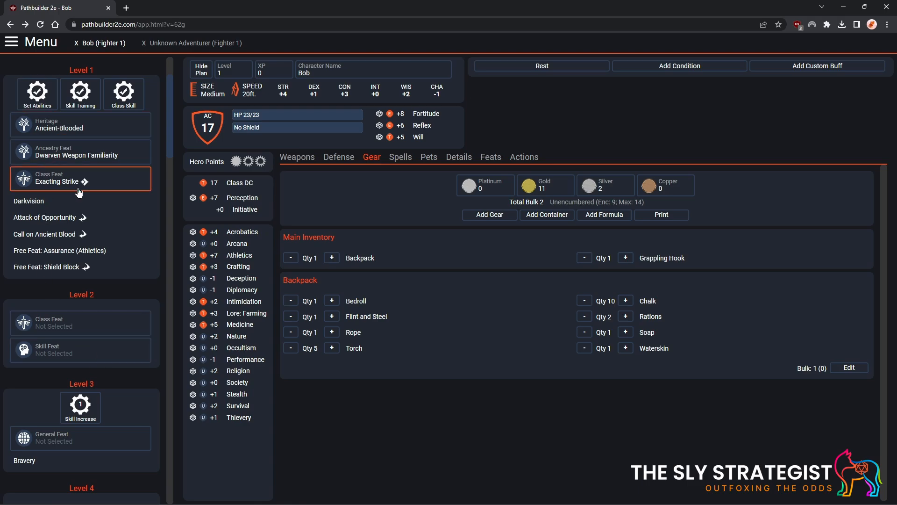
{"action": "scroll", "coordinate": [77, 178], "scroll_direction": "up", "scroll_amount": 2}
{"action": "scroll", "coordinate": [70, 233], "scroll_direction": "down", "scroll_amount": 3}
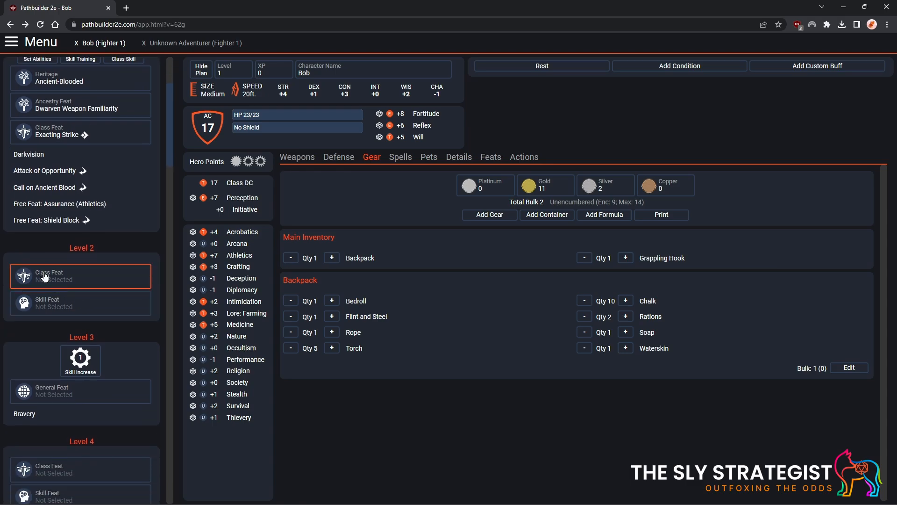
{"action": "left_click", "coordinate": [62, 277]}
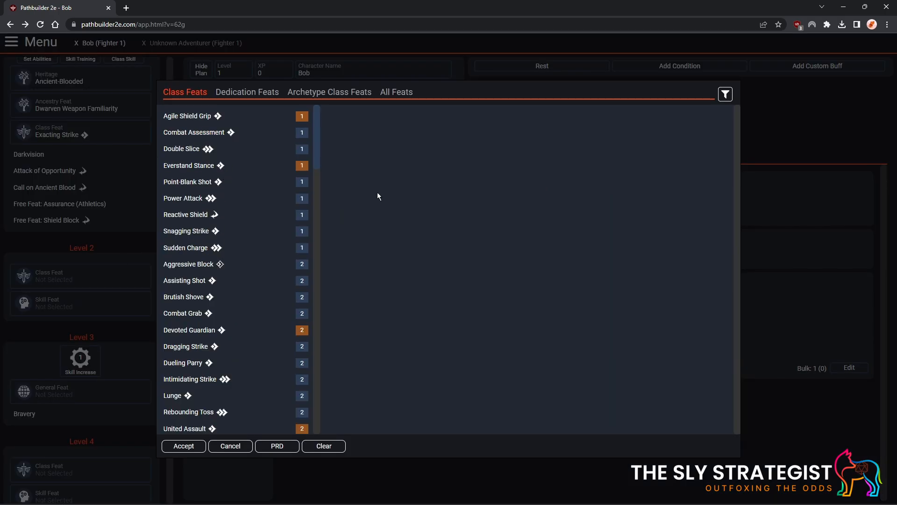
{"action": "left_click", "coordinate": [842, 254]}
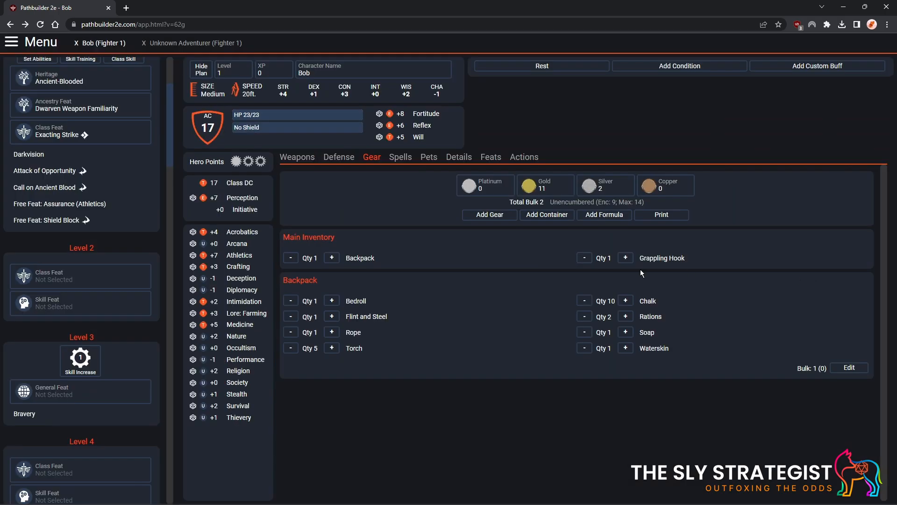
{"action": "left_click", "coordinate": [61, 306]}
{"action": "left_click", "coordinate": [817, 241]}
{"action": "scroll", "coordinate": [53, 155], "scroll_direction": "up", "scroll_amount": 1}
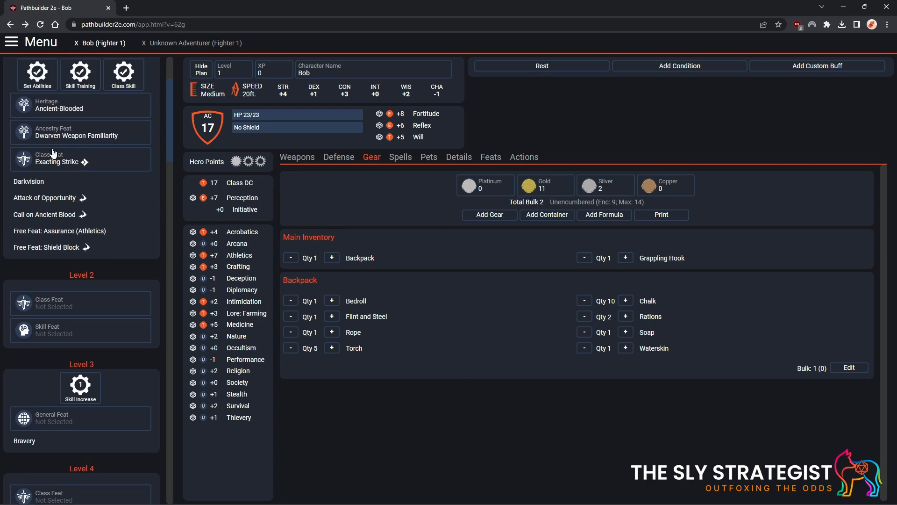
{"action": "scroll", "coordinate": [53, 155], "scroll_direction": "up", "scroll_amount": 3}
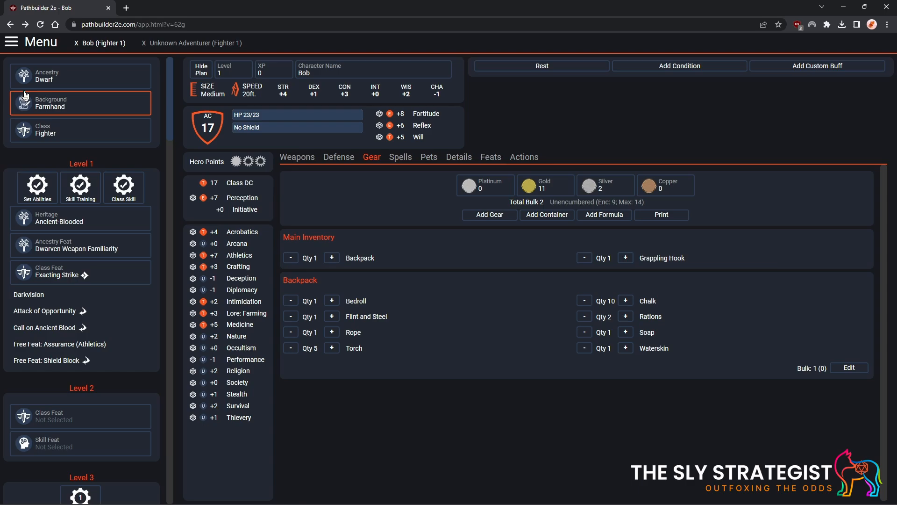
- Export the character as a character sheet PDF
{"action": "left_click", "coordinate": [9, 45]}
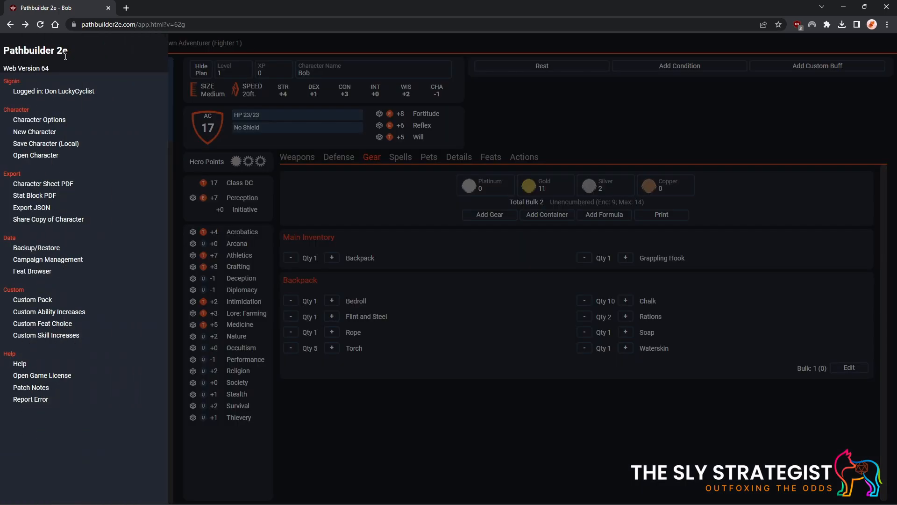
{"action": "left_click", "coordinate": [62, 185]}
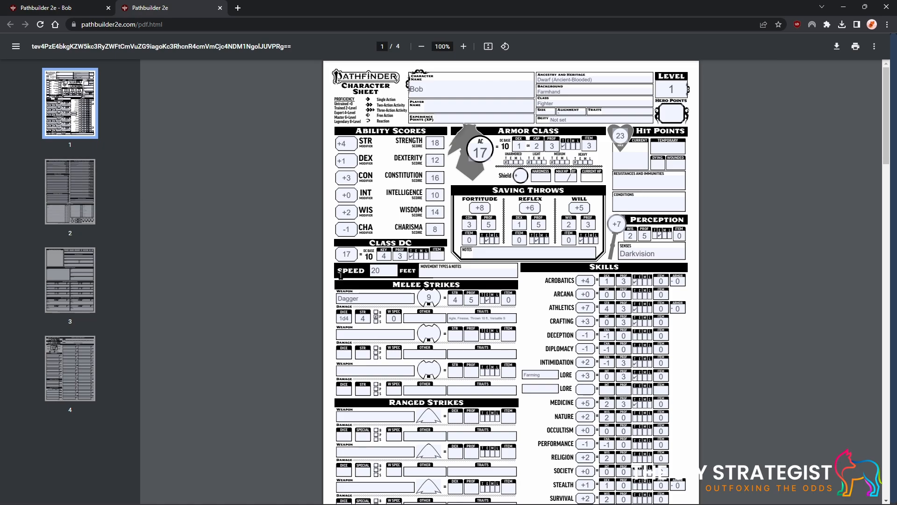
- Examine all four pages of the exported character sheet, from strikes and skills through feats, notes and spells, and return to the first page
{"action": "scroll", "coordinate": [547, 275], "scroll_direction": "down", "scroll_amount": 4}
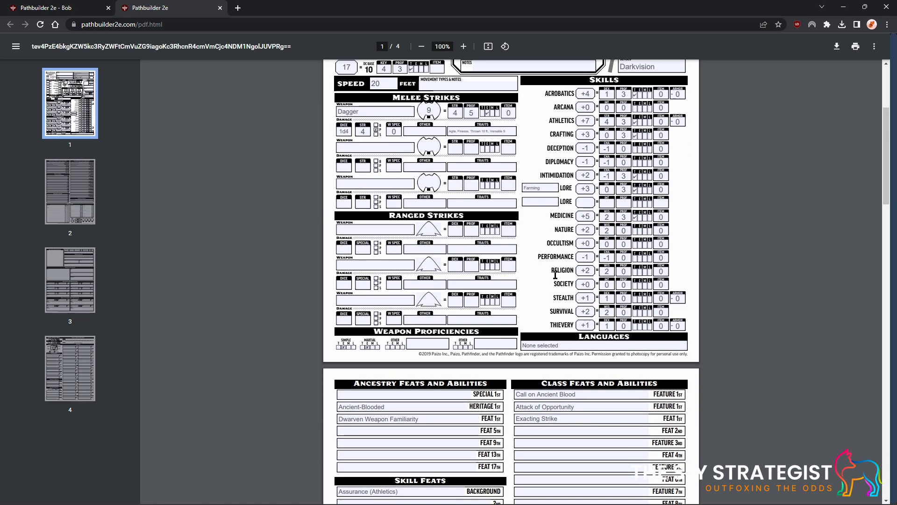
{"action": "scroll", "coordinate": [546, 288], "scroll_direction": "down", "scroll_amount": 1}
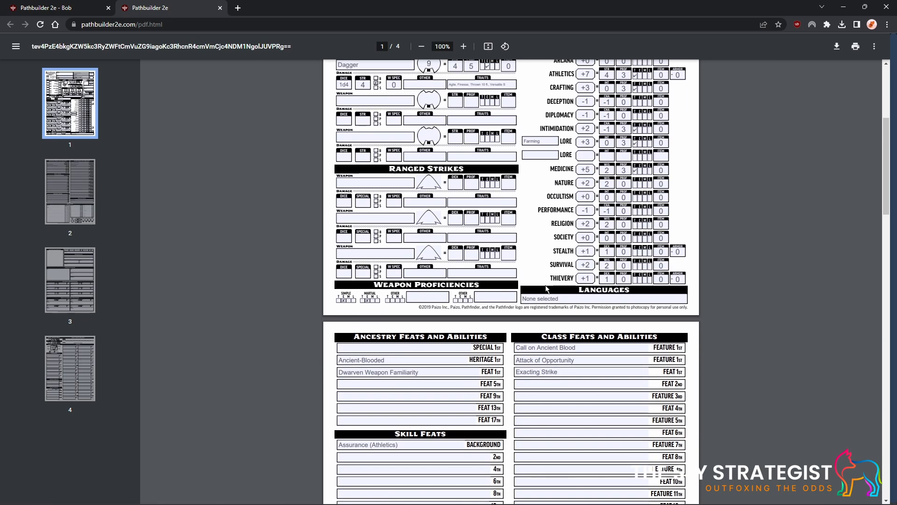
{"action": "scroll", "coordinate": [545, 288], "scroll_direction": "down", "scroll_amount": 3}
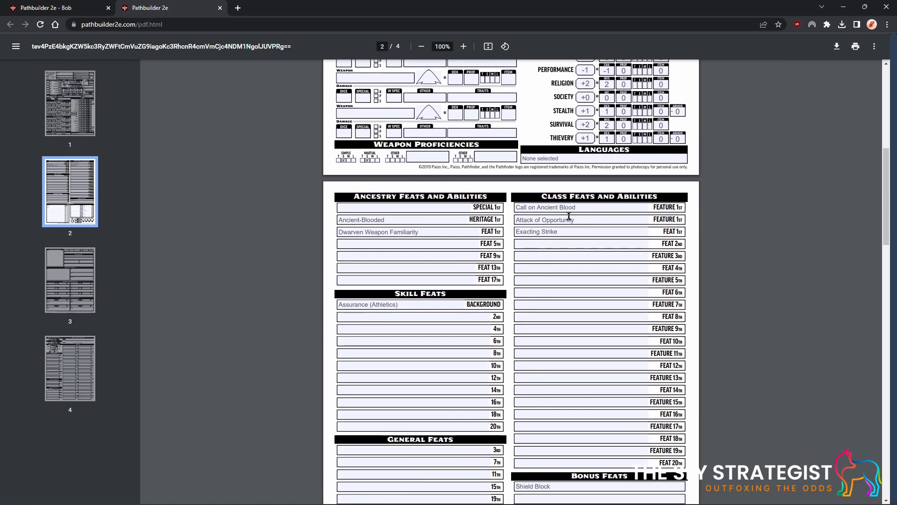
{"action": "scroll", "coordinate": [568, 217], "scroll_direction": "down", "scroll_amount": 4}
{"action": "scroll", "coordinate": [566, 224], "scroll_direction": "down", "scroll_amount": 20}
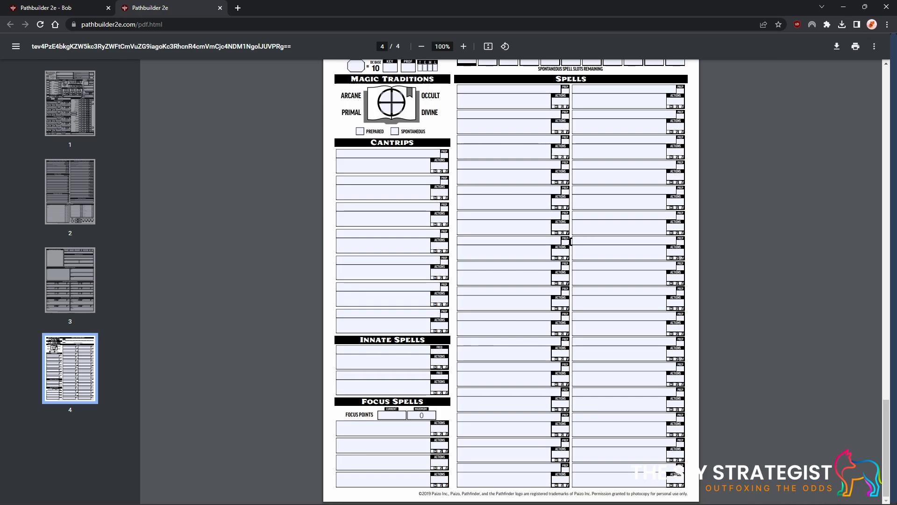
{"action": "scroll", "coordinate": [570, 241], "scroll_direction": "up", "scroll_amount": 3}
{"action": "scroll", "coordinate": [570, 241], "scroll_direction": "up", "scroll_amount": 15}
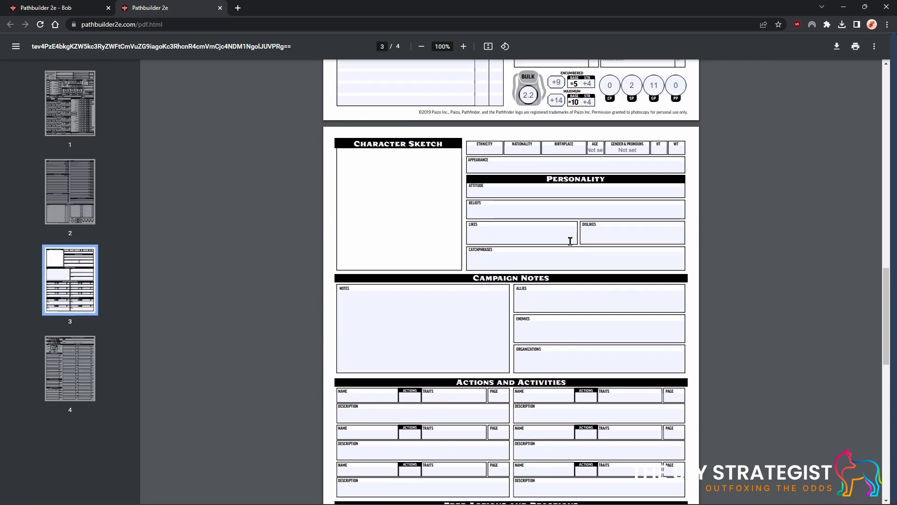
{"action": "scroll", "coordinate": [570, 241], "scroll_direction": "up", "scroll_amount": 15}
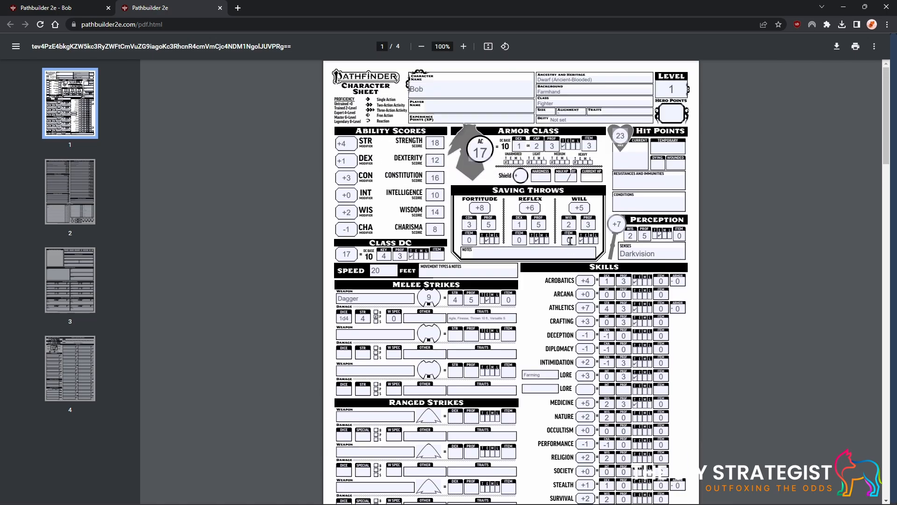